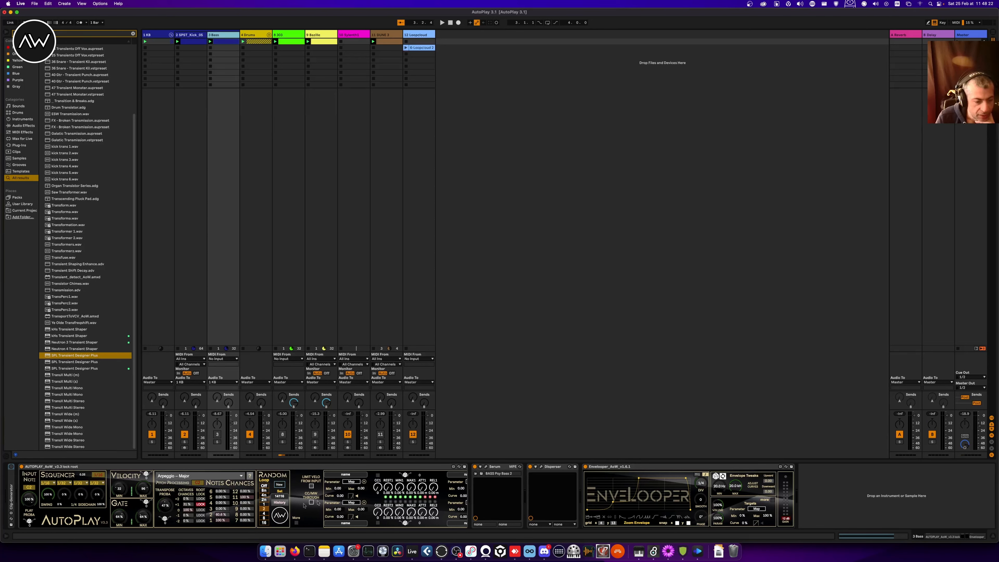
Expand the AutoPlay device on the Bass track to show its additional parameter-mapping section
click(296, 523)
click(296, 523)
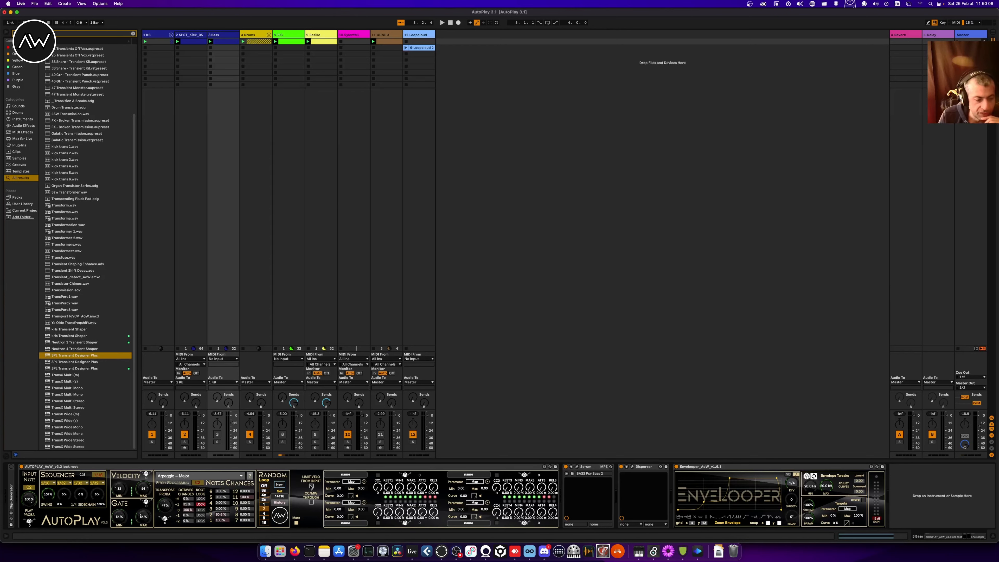
Set the velocity of the C2 note in the Bass clip to 127 and return to the track's devices
click(219, 42)
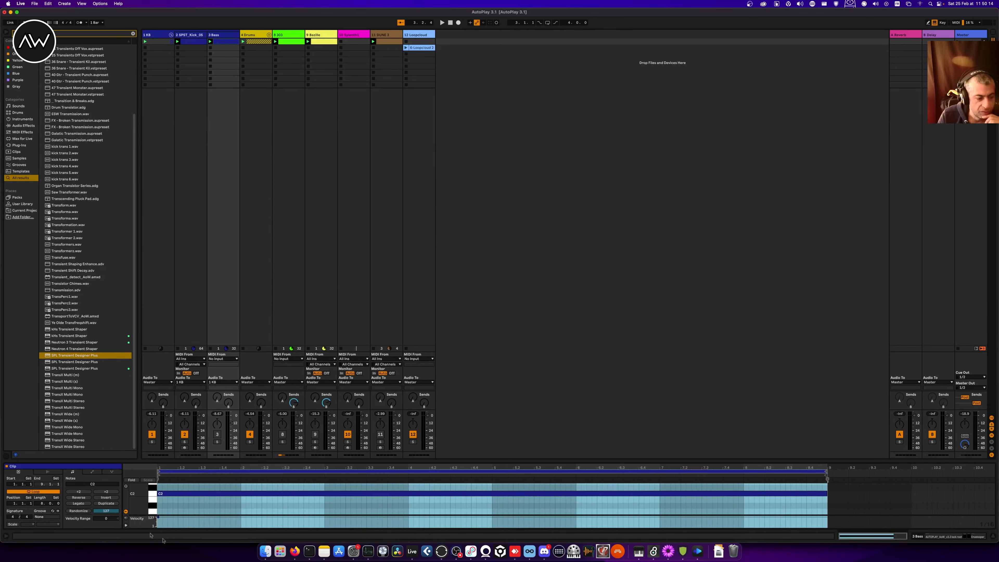
click(158, 519)
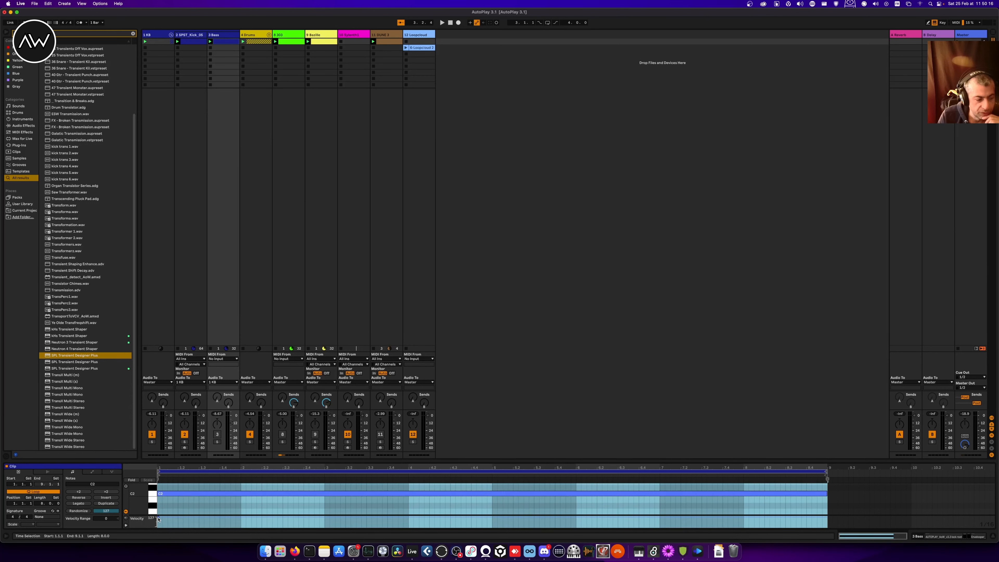
drag(158, 519, 156, 521)
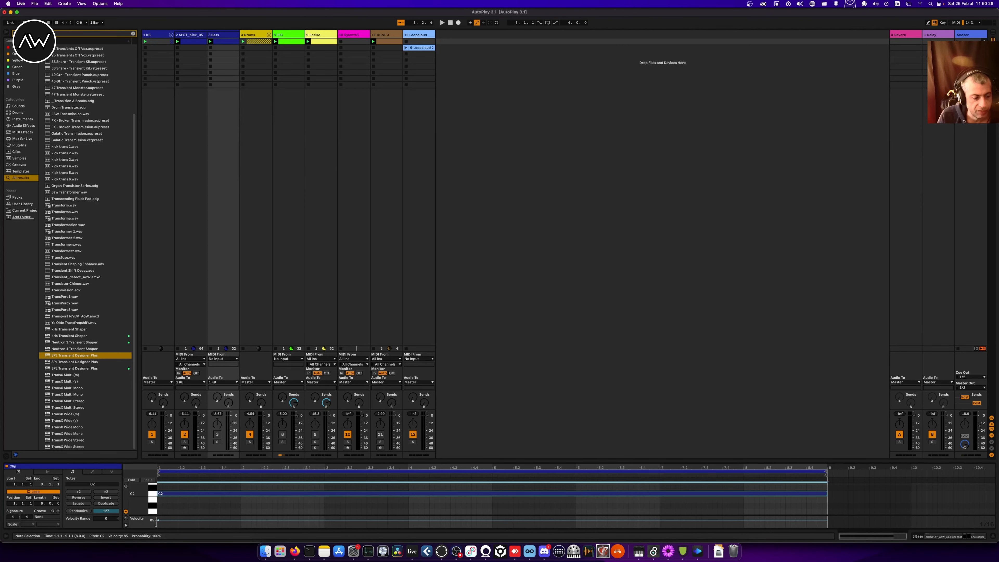
drag(156, 520, 157, 512)
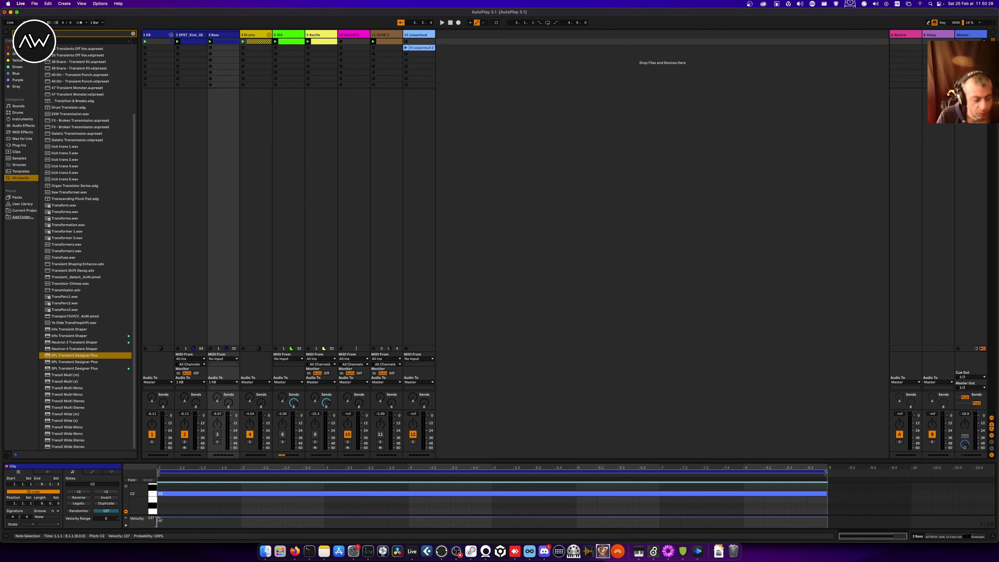
key(shift+Tab)
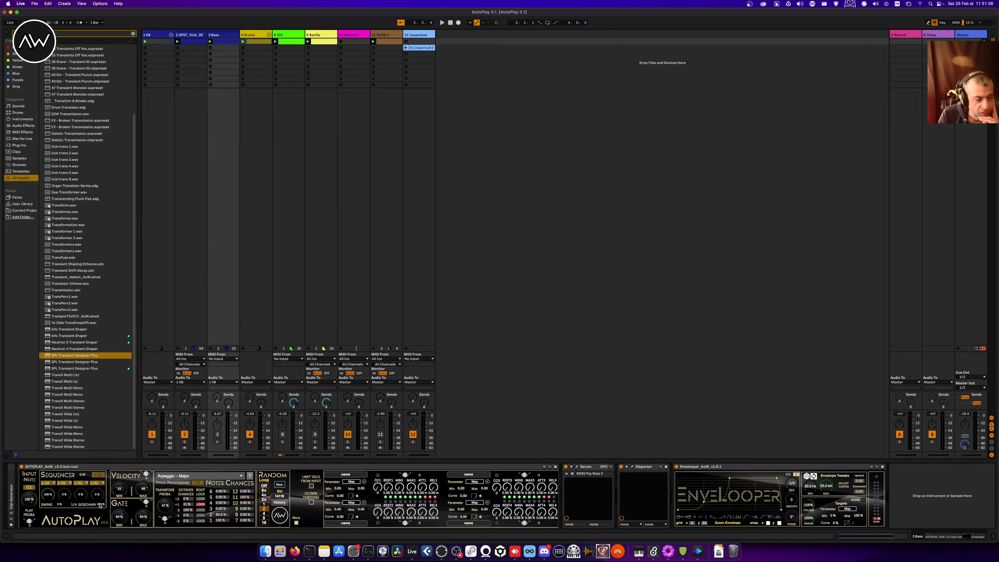
double_click(100, 506)
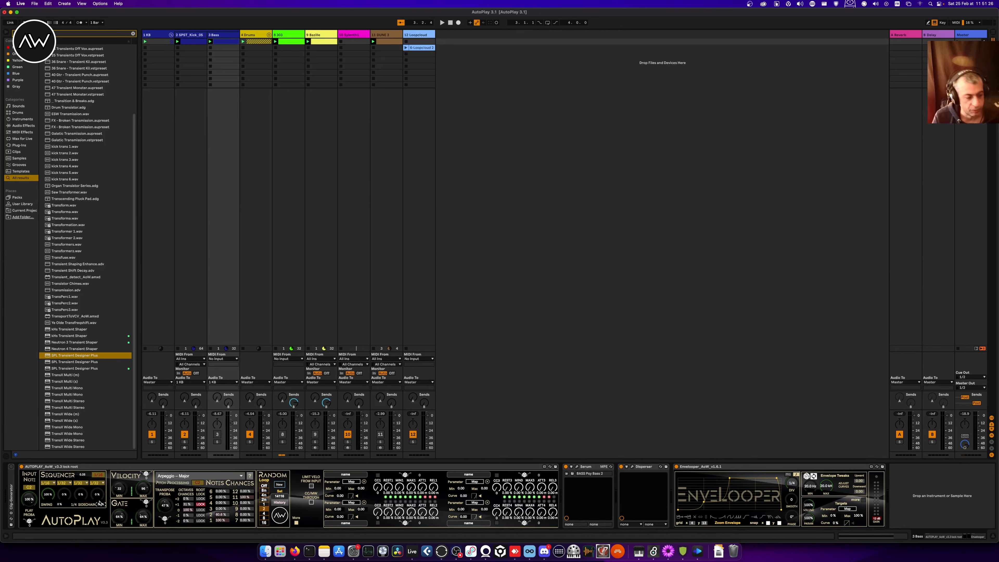
drag(99, 503, 102, 507)
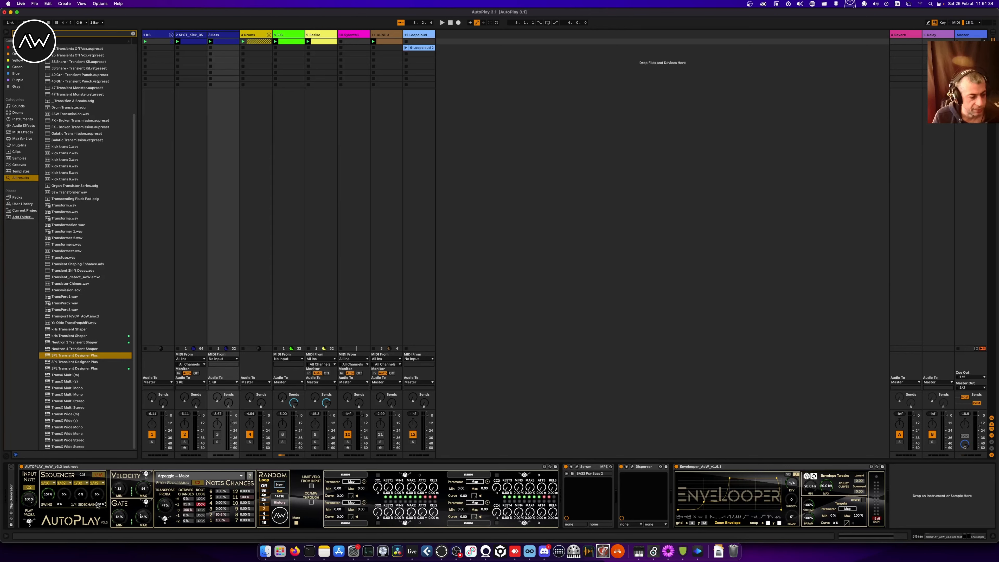
drag(101, 505, 101, 486)
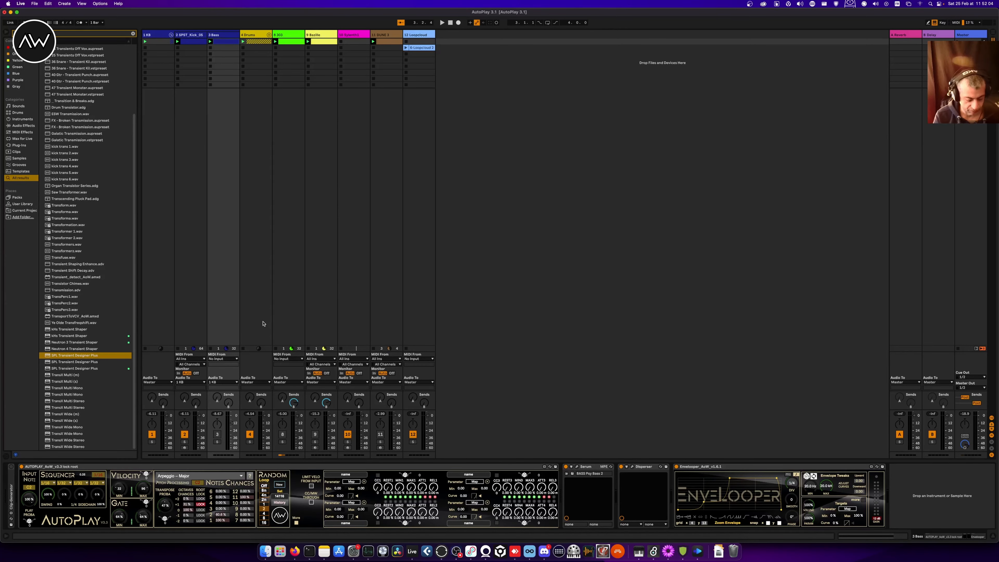
Search the browser for "autop" and add AUTOPLAY_AoW_v3.0.0 to the Bass track ahead of Serum, trying its octaves control
text(autop)
drag(76, 172, 565, 498)
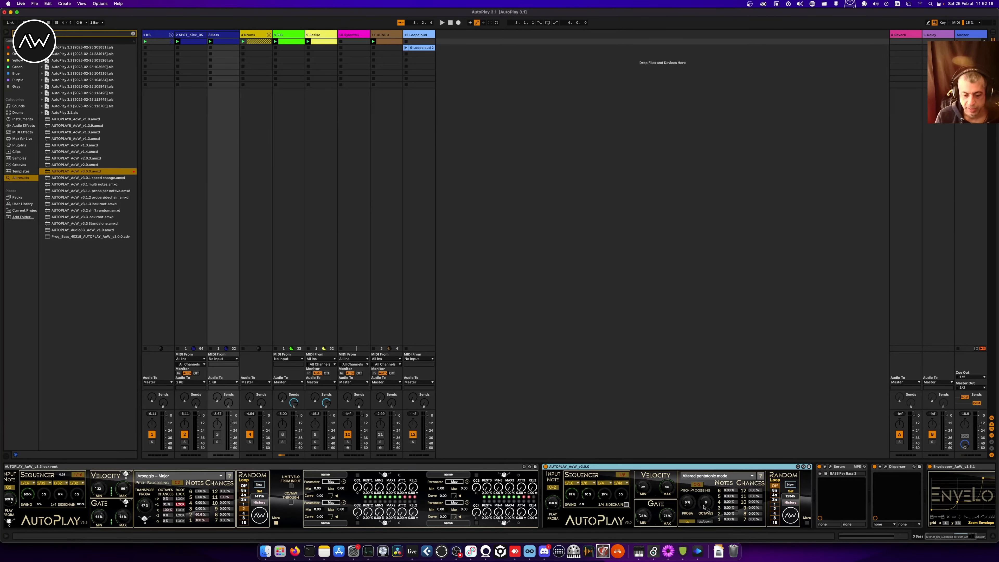
drag(710, 508, 711, 500)
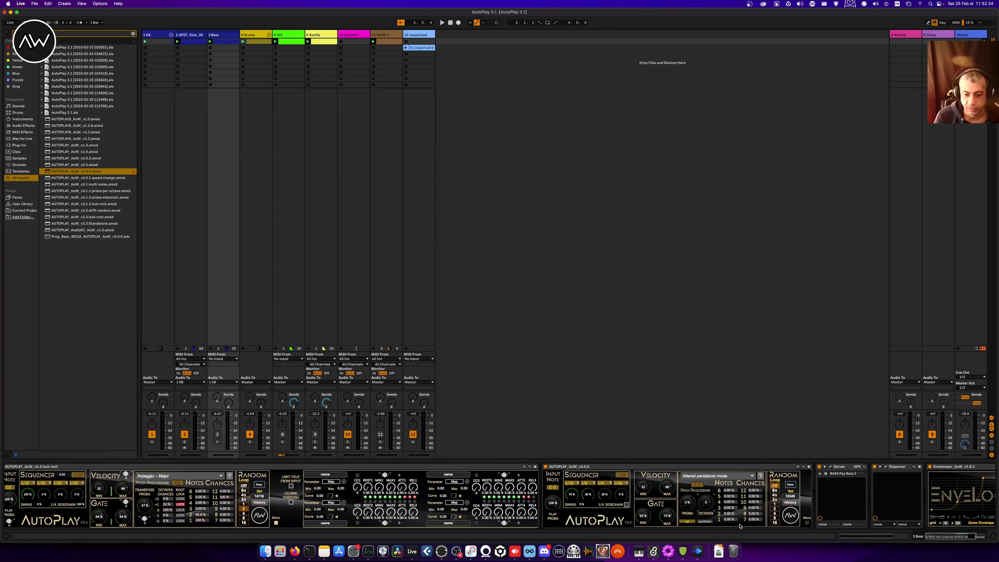
Toggle the root locks of the octave rows in the original AutoPlay device's pitch processing section
scroll(467, 503, left, 3)
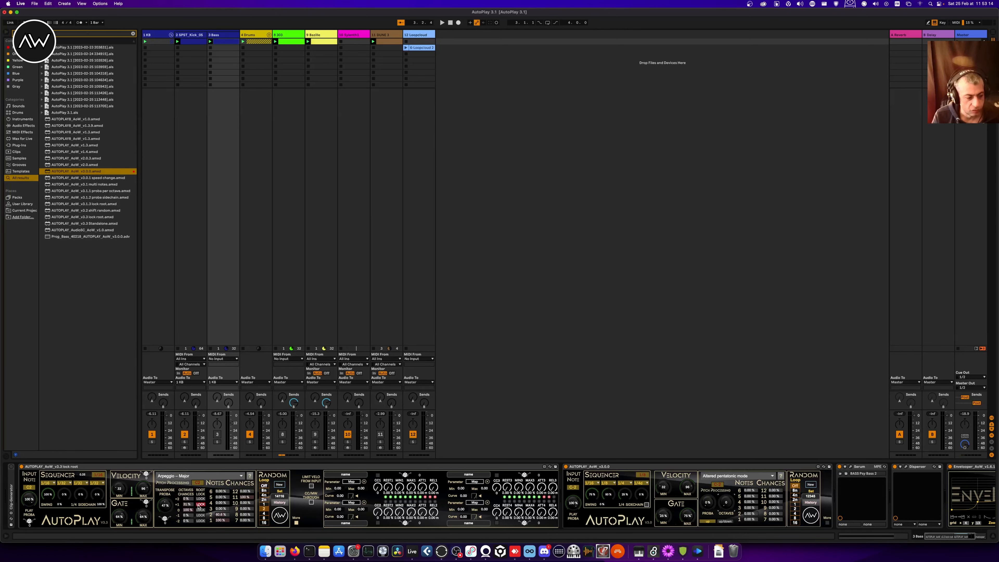
click(200, 505)
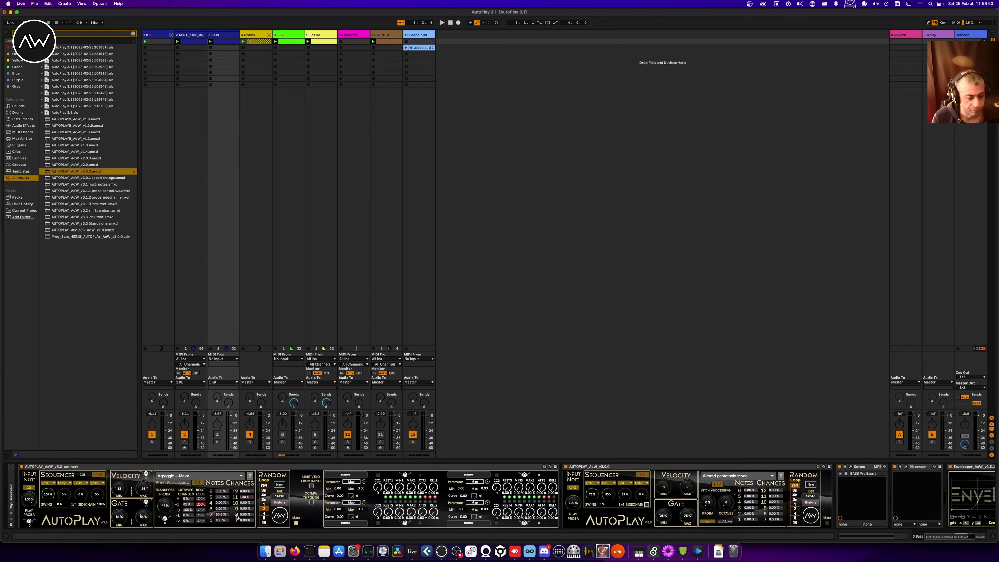
click(201, 509)
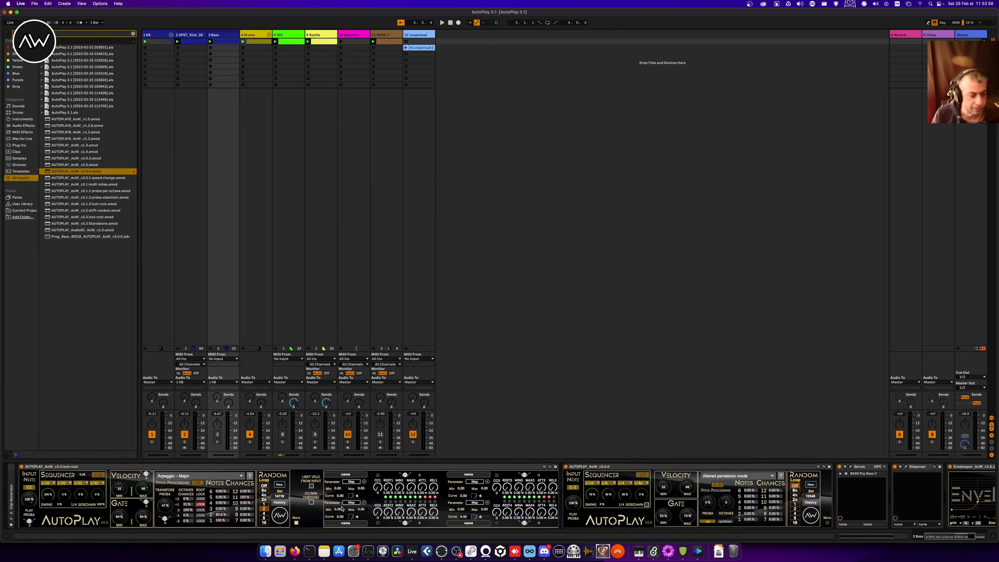
Delete the AUTOPLAY_AoW_v3.0.0 device from the Bass track
click(681, 470)
key(Delete)
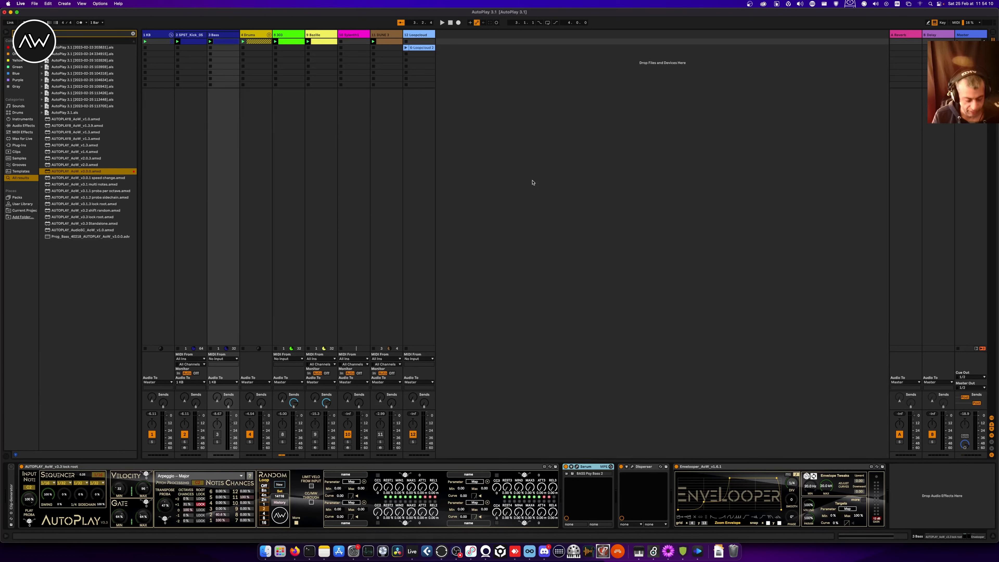
Play the session briefly to listen to the running tracks and stop playback
key(space)
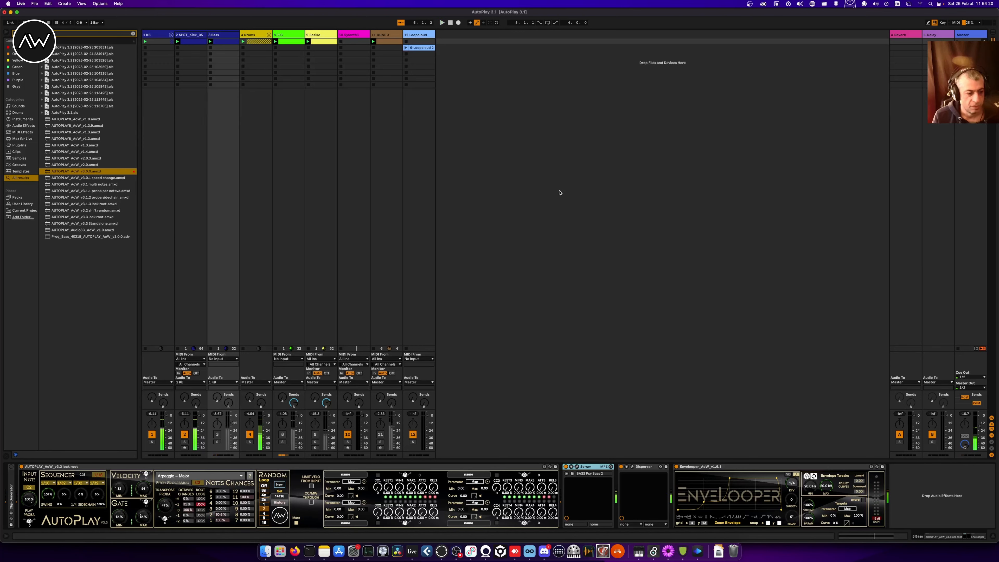
key(space)
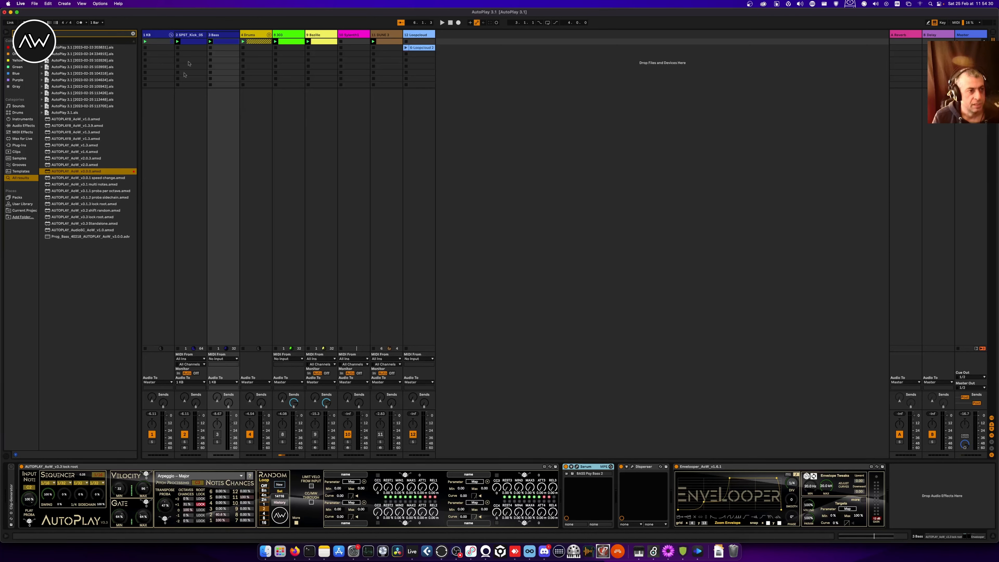
Examine the sustained note in the Bass clip and return to the track's device chain
click(224, 43)
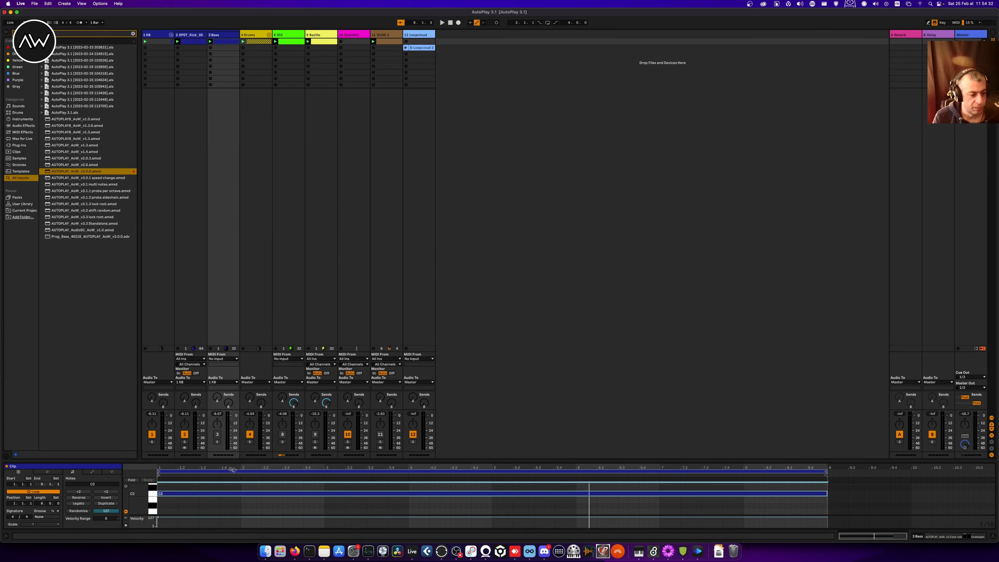
key(shift+Tab)
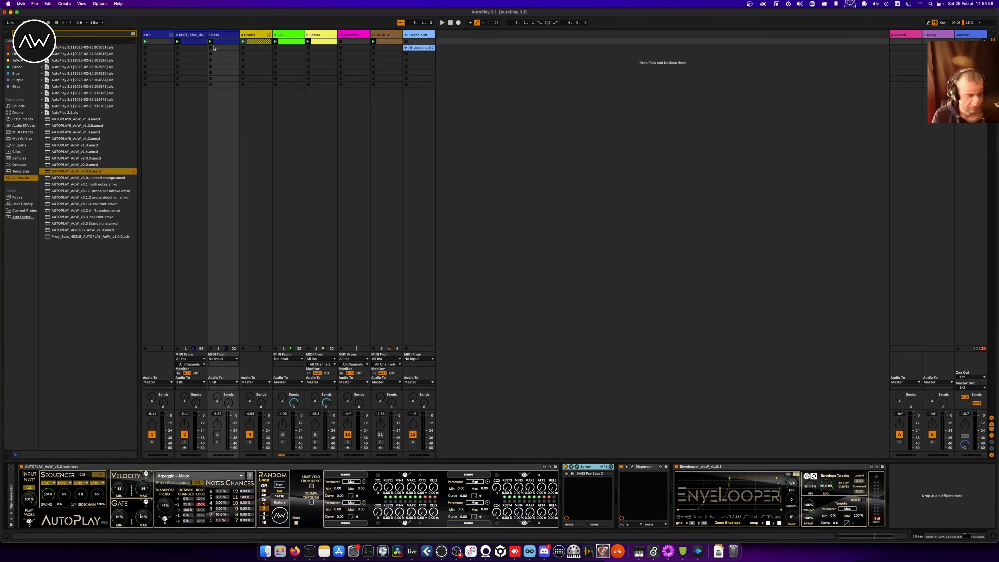
key(shift+Tab)
key(shift+Tab)
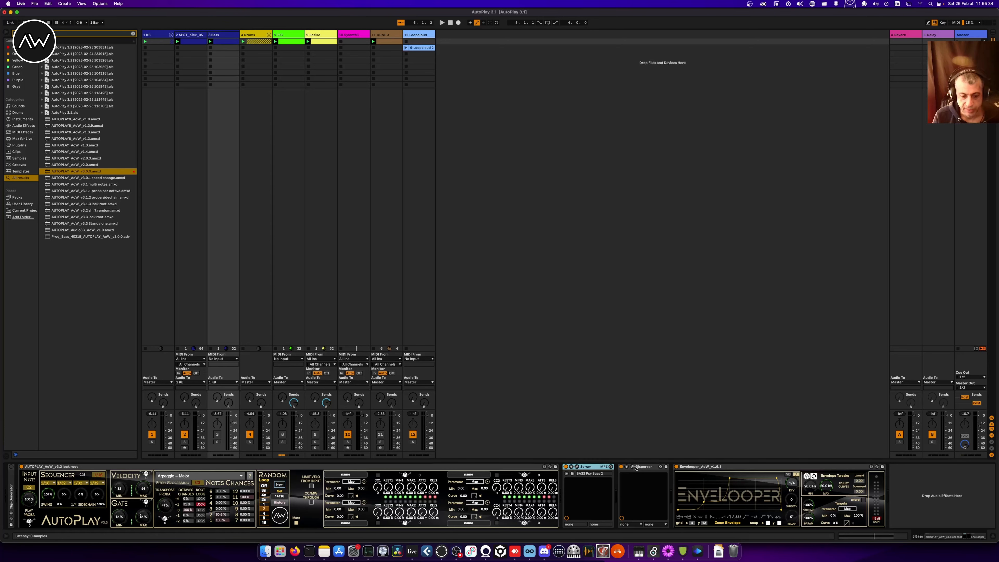
Open the Serum instrument on the Bass track, check its preset browser and oscillator settings, and close its window
click(577, 467)
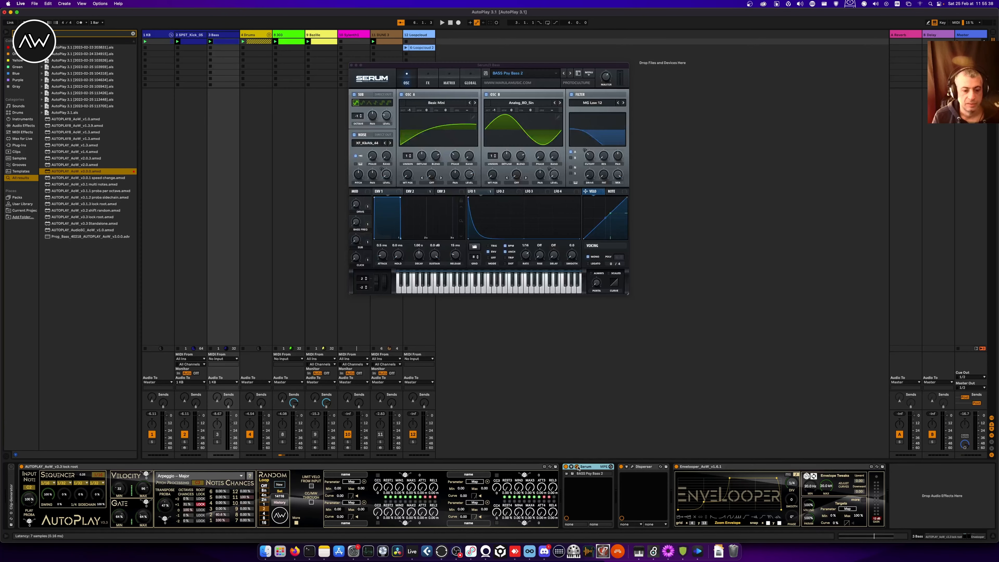
click(578, 73)
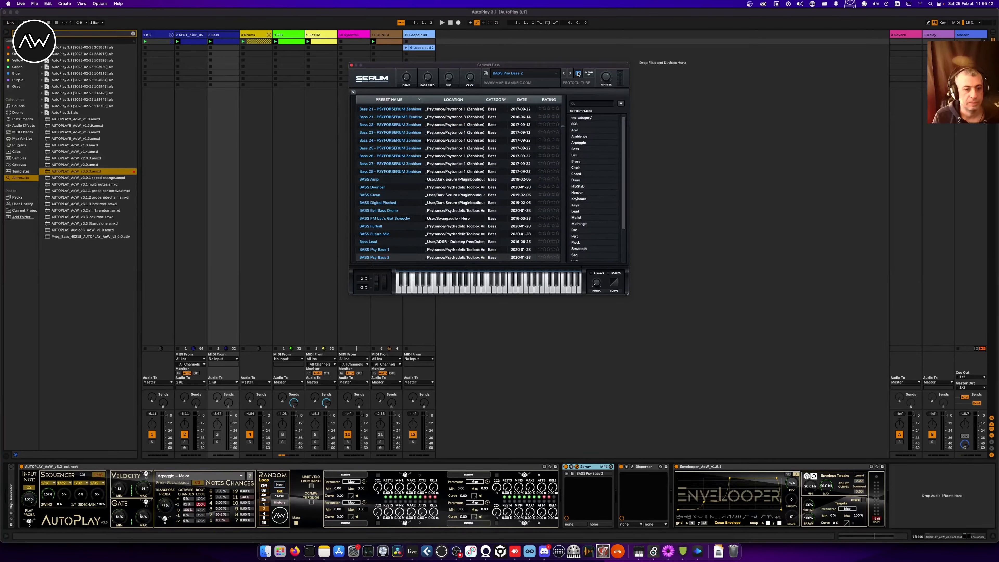
click(579, 73)
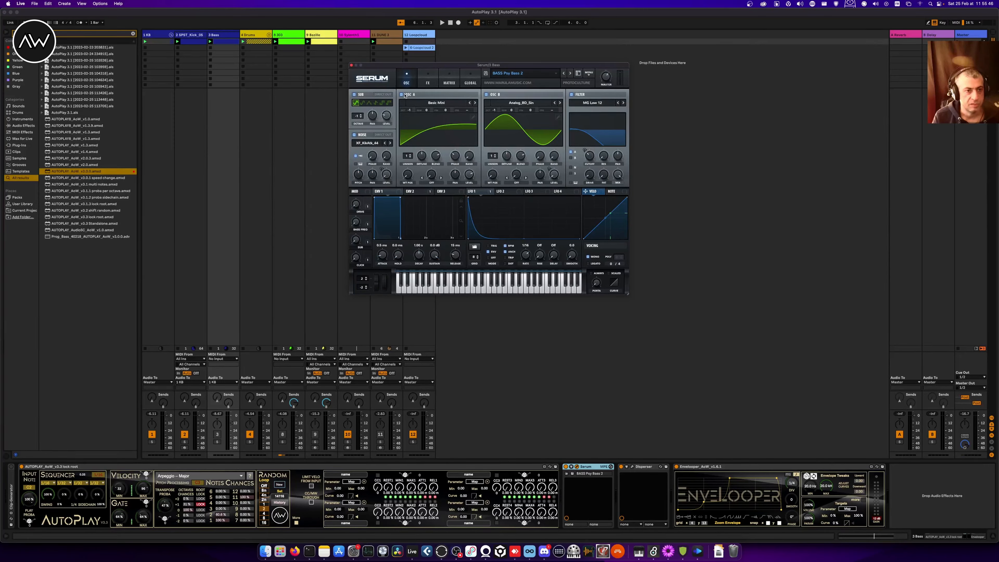
click(351, 66)
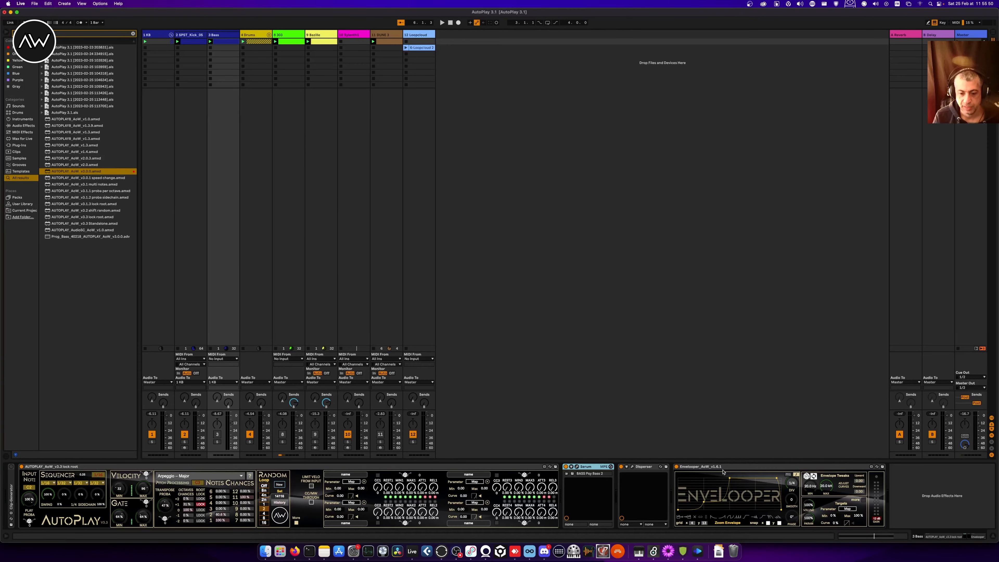
click(683, 526)
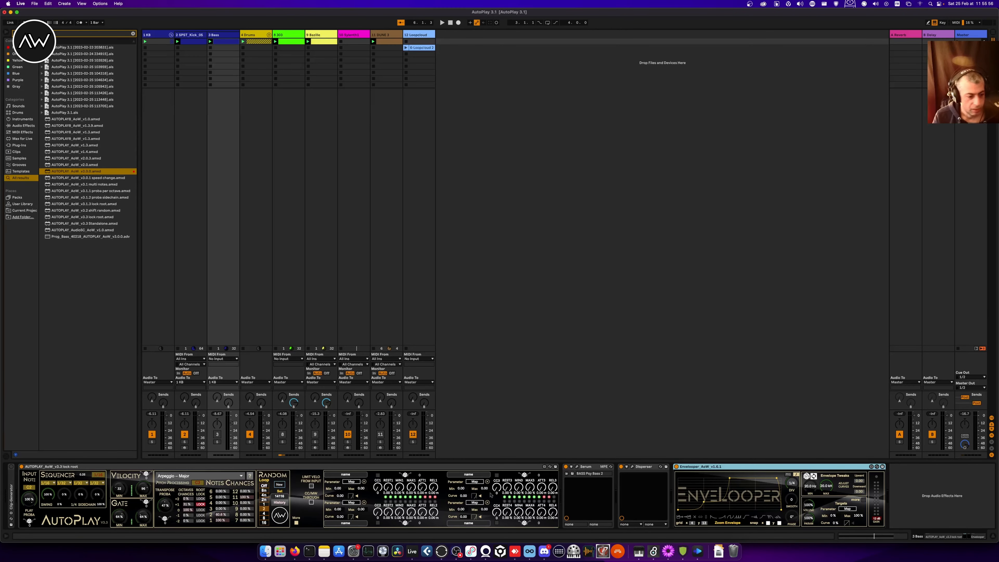
click(332, 491)
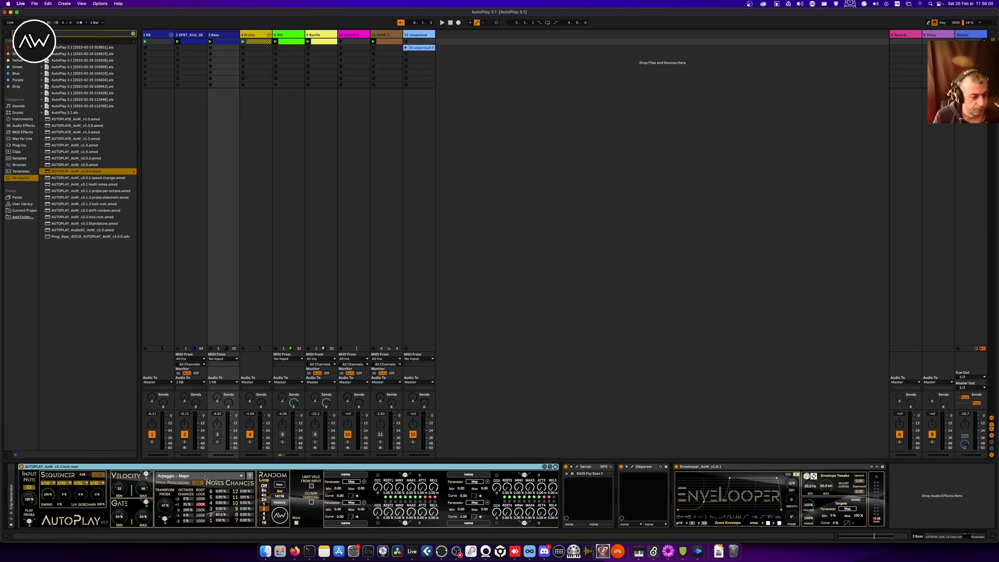
click(165, 506)
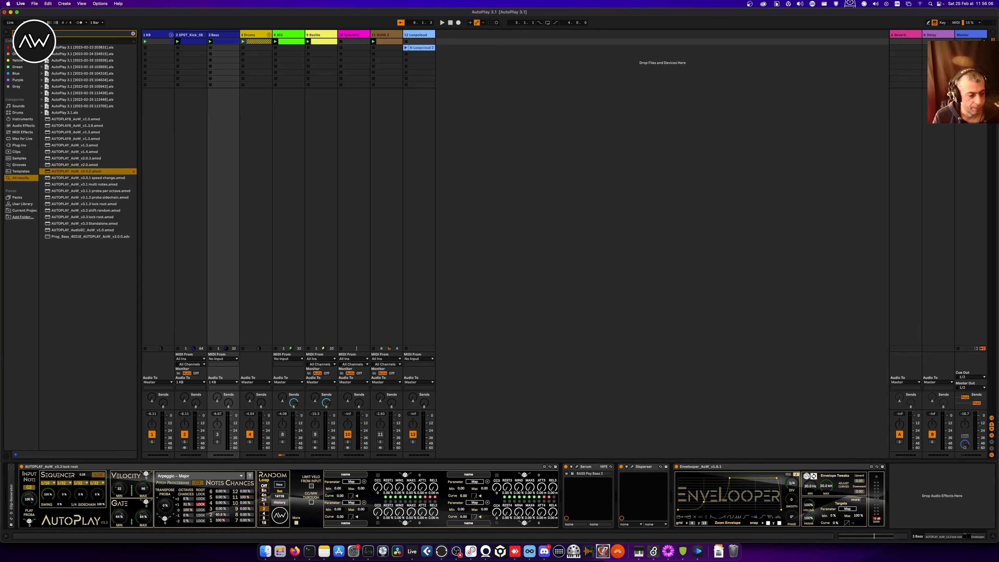
Turn on the Bass track during playback to hear it with the kick and drums, then stop playback
key(space)
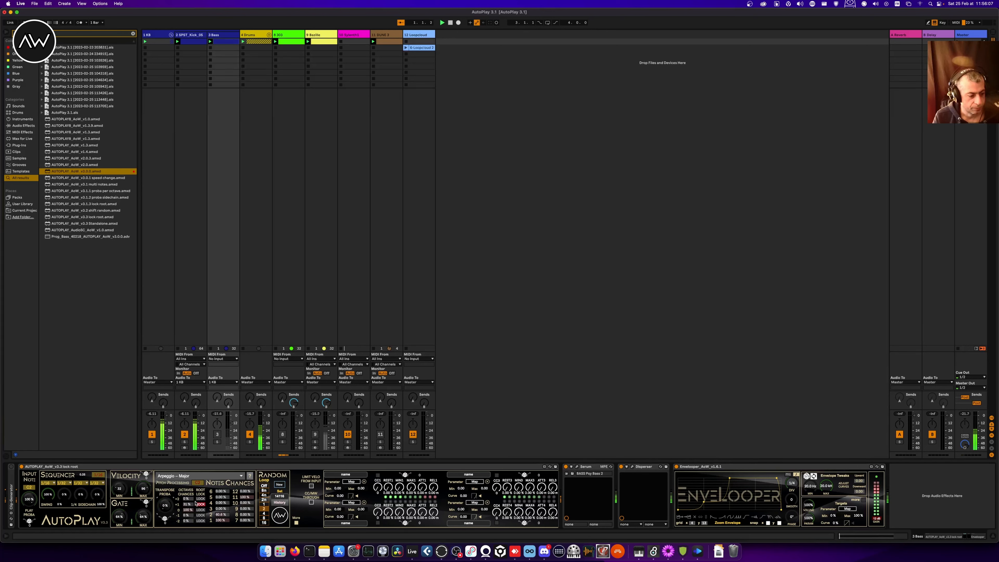
click(217, 435)
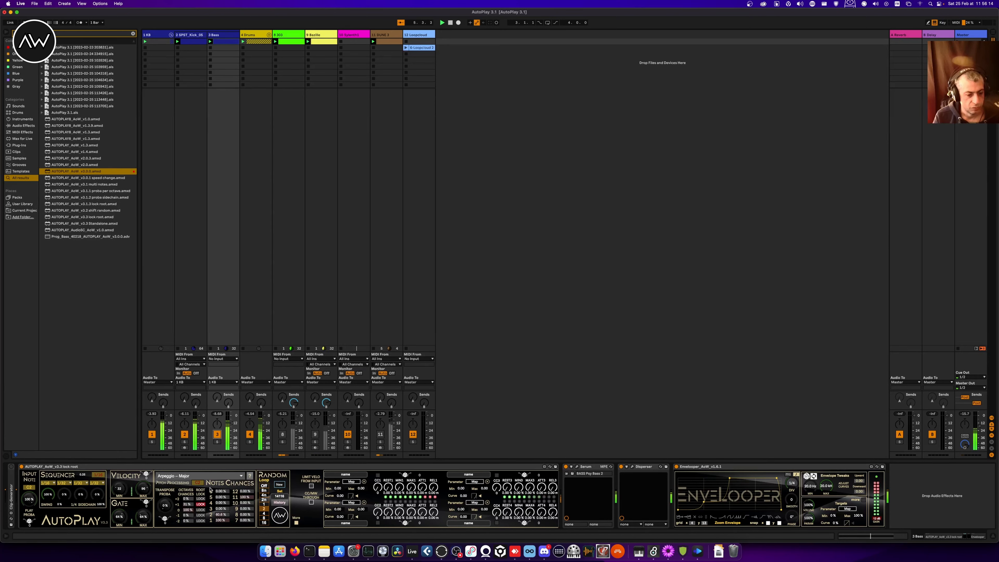
key(space)
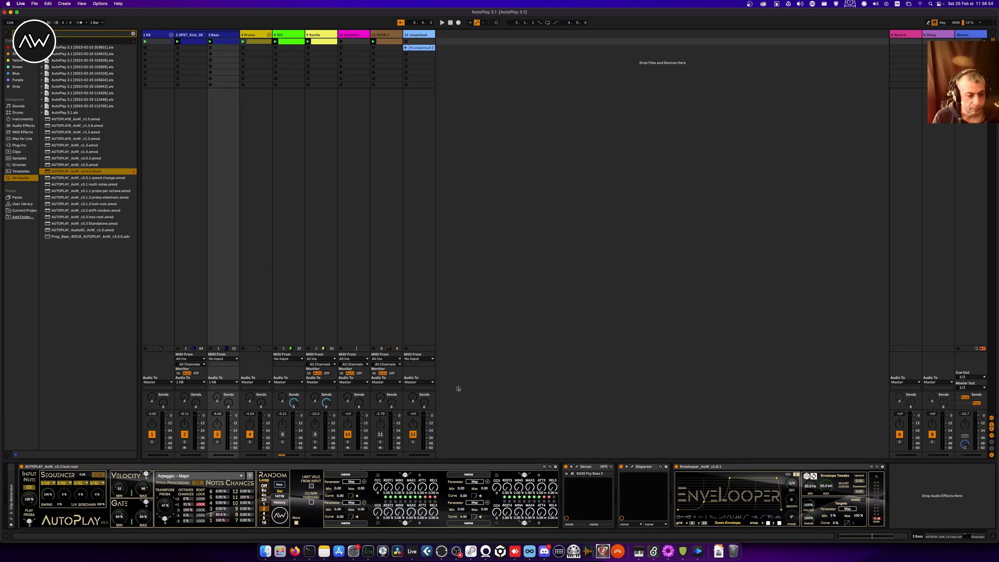
Play the session repeatedly to listen to the bass line AutoPlay generates with its octave and note chances, ending with playback stopped
key(space)
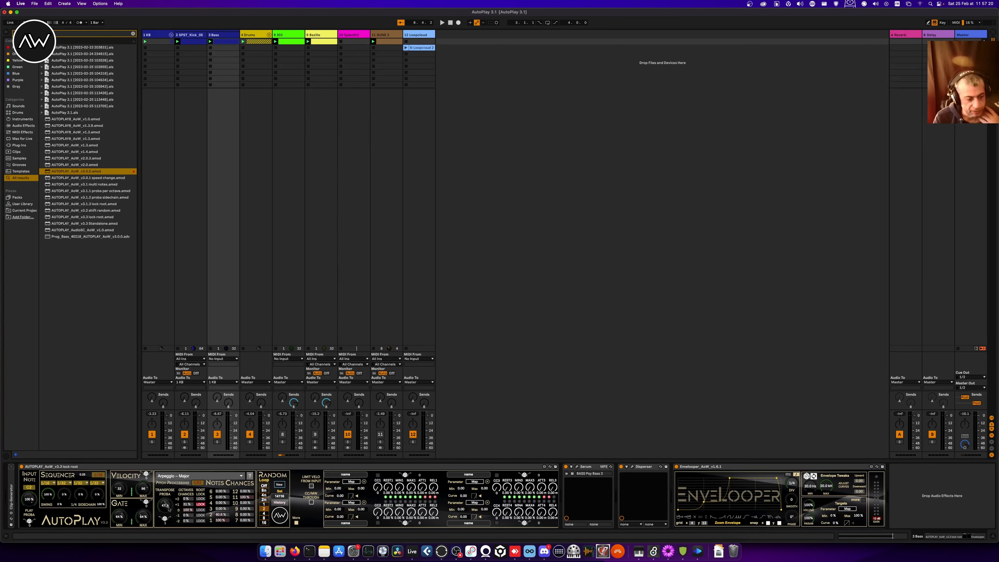
key(space)
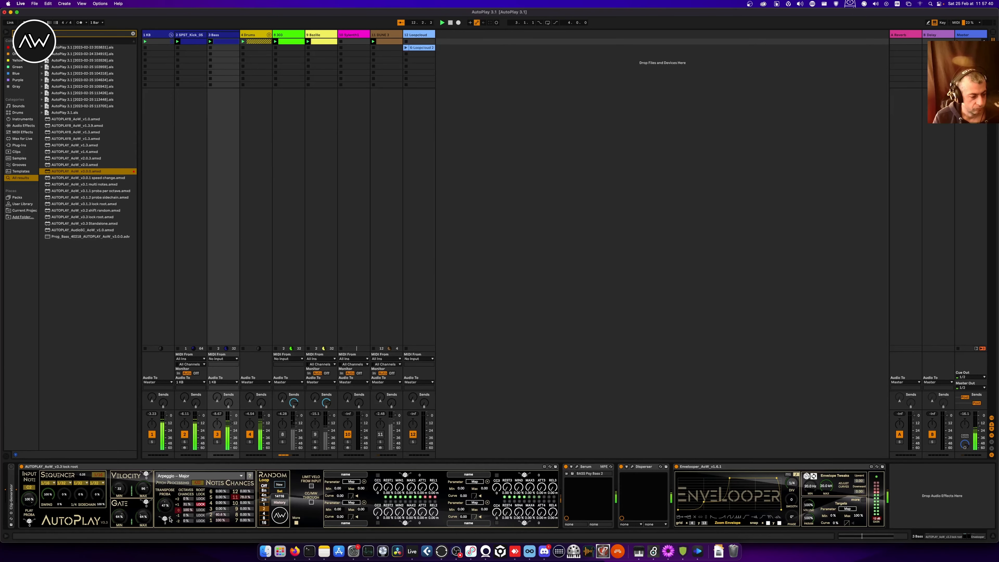
drag(246, 499, 221, 517)
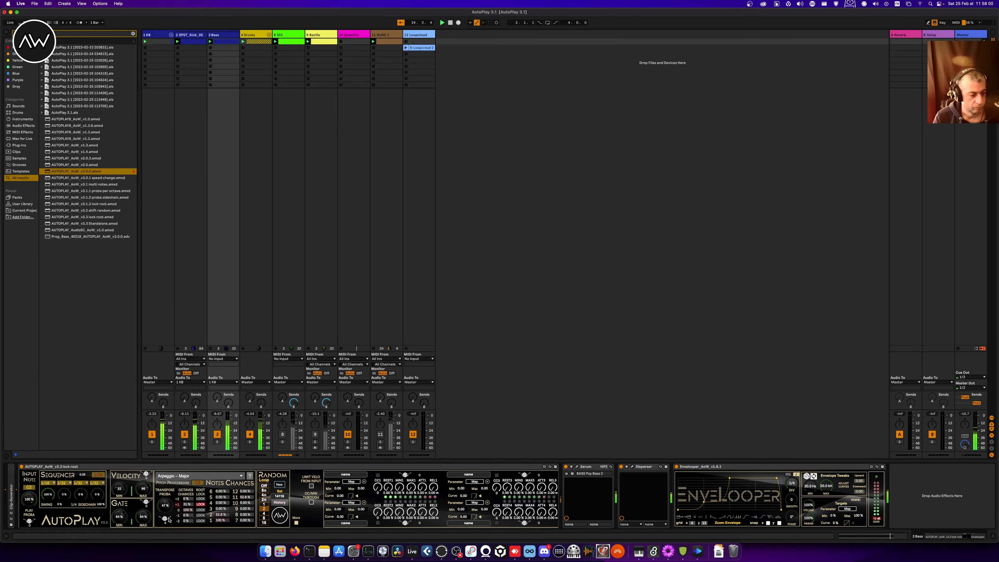
key(space)
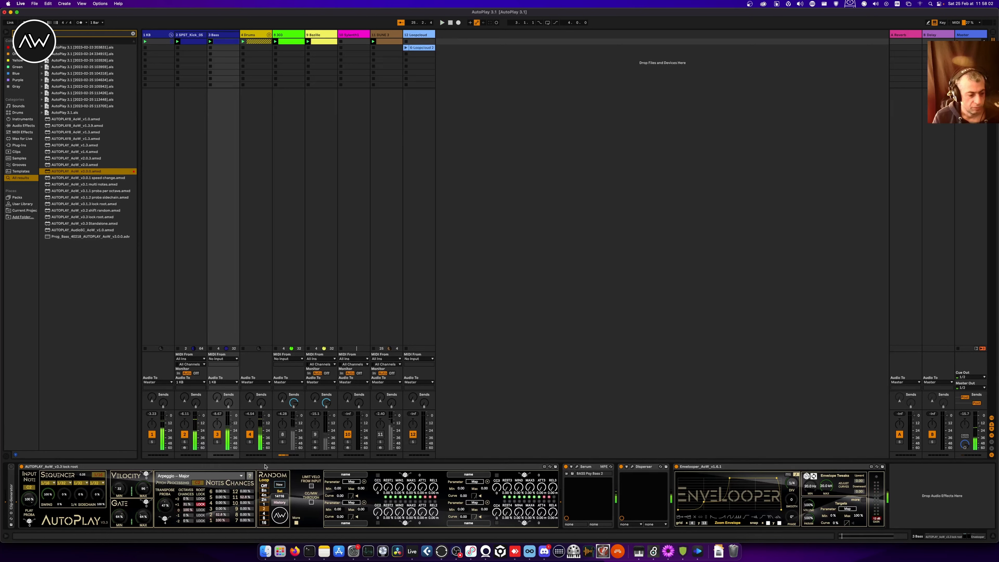
key(space)
key(space)
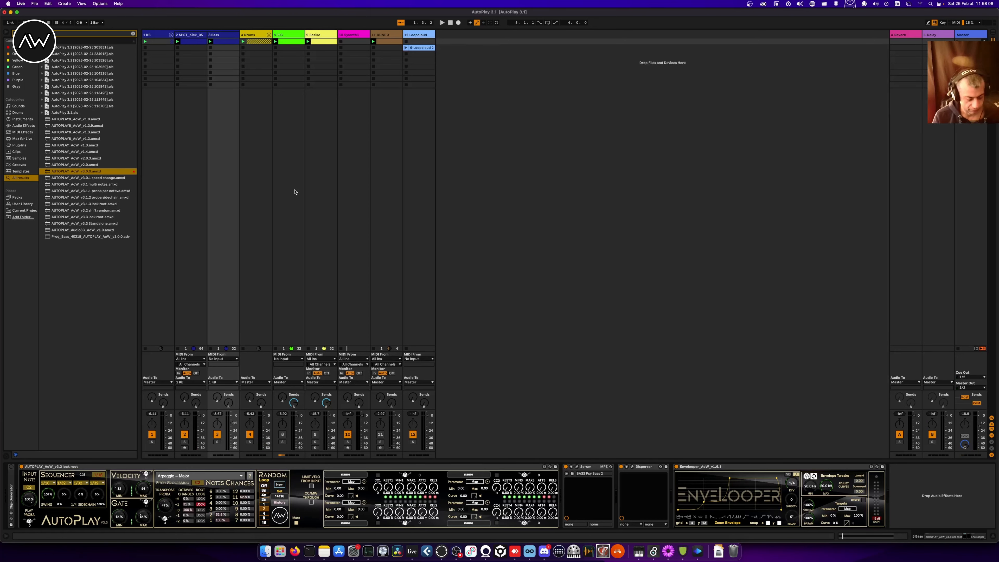
Insert a MIDI track beside the Bass track and set its MIDI input to 3-Bass, Post FX
key(super+shift+t)
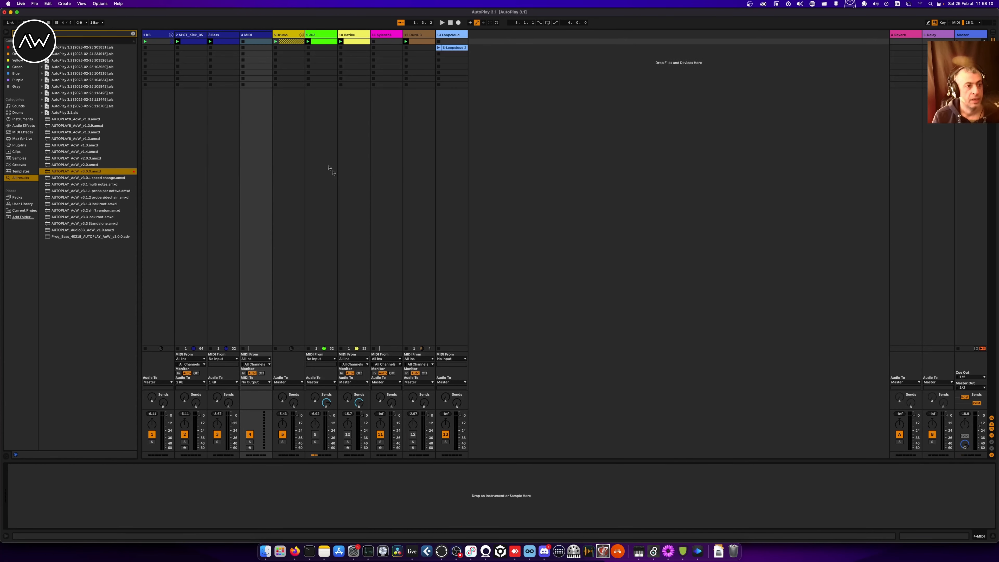
click(258, 41)
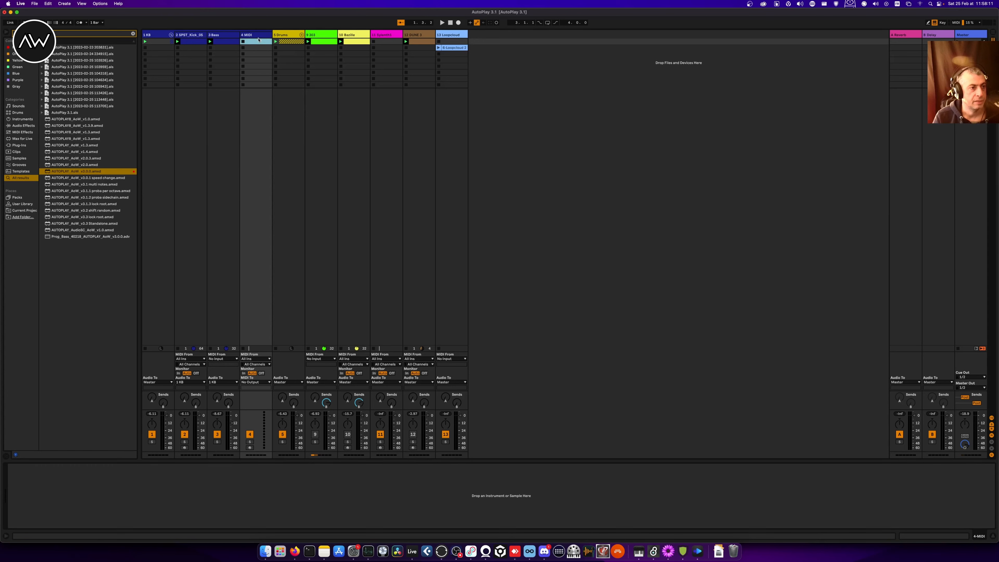
click(255, 359)
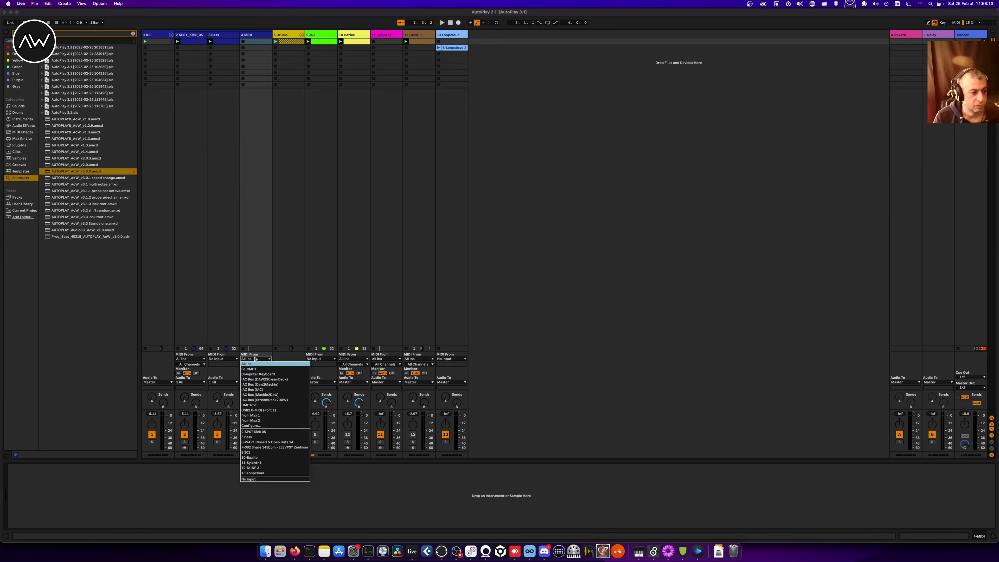
click(263, 436)
click(256, 364)
click(251, 375)
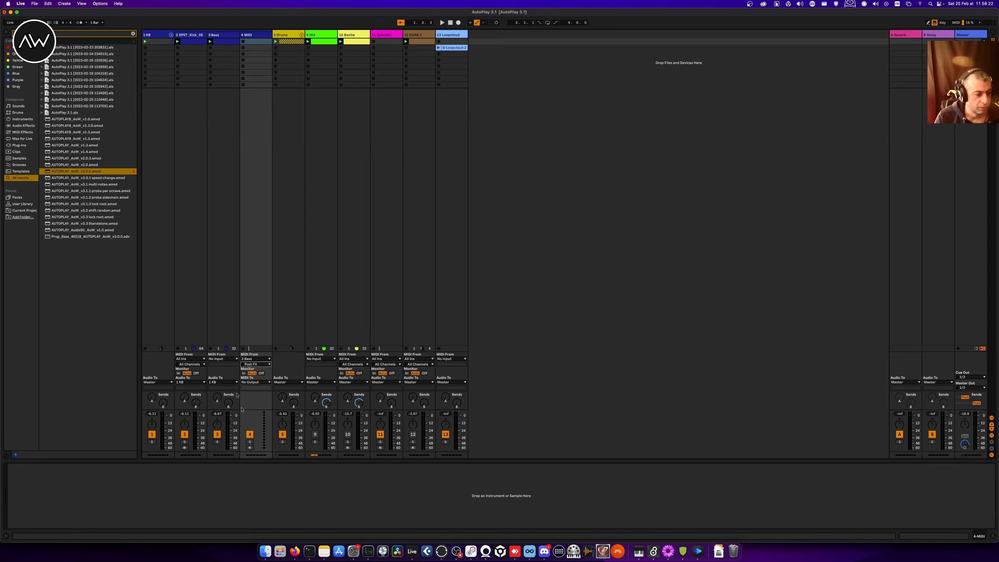
Arm the new MIDI track with monitoring set to In and record the Bass track's notes into its first clip slot
click(250, 448)
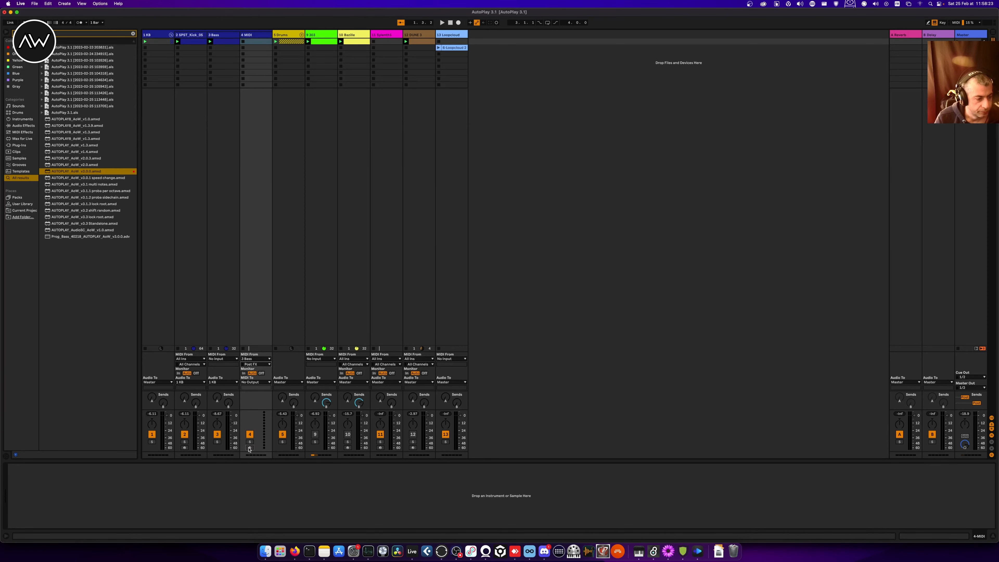
click(215, 295)
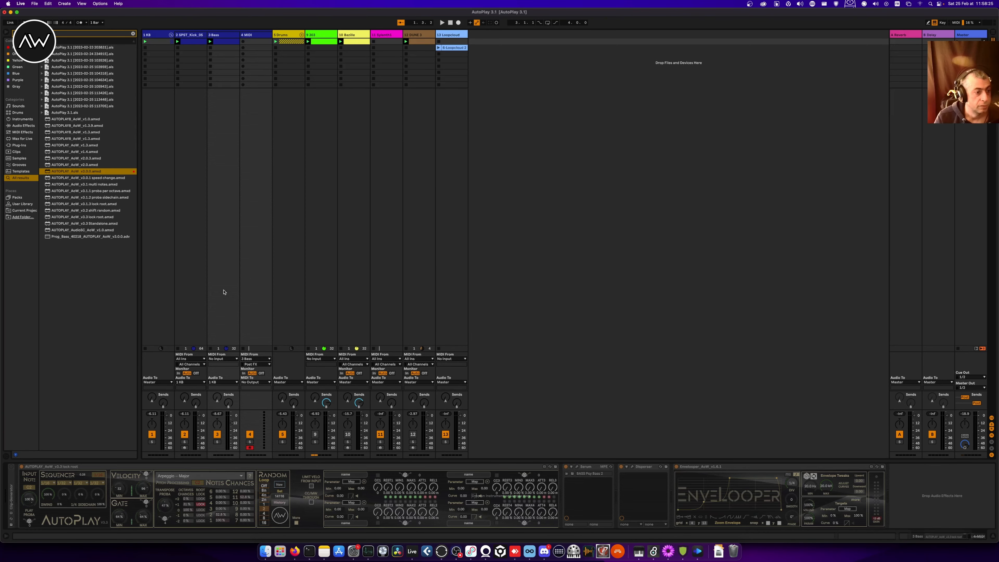
click(223, 36)
click(251, 36)
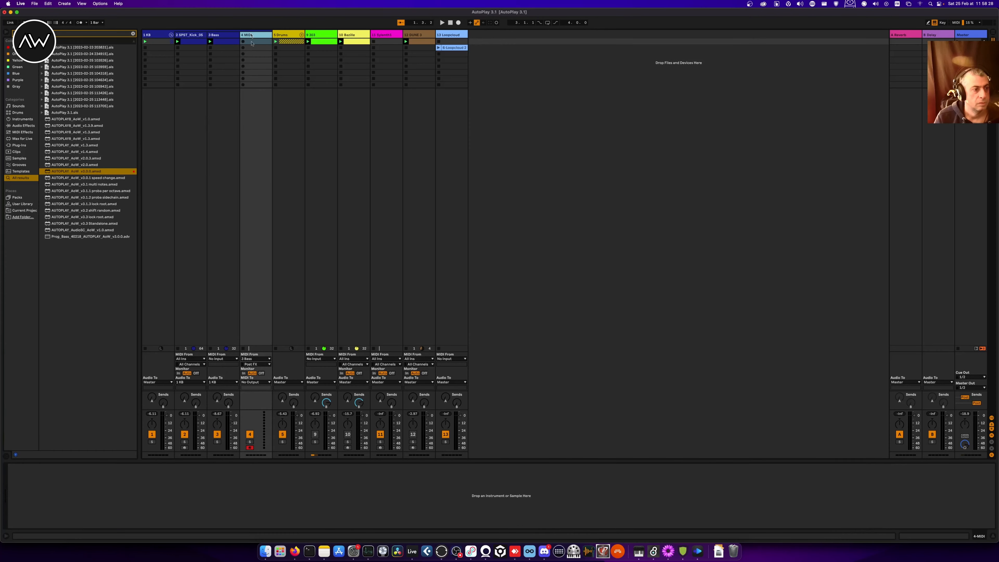
key(space)
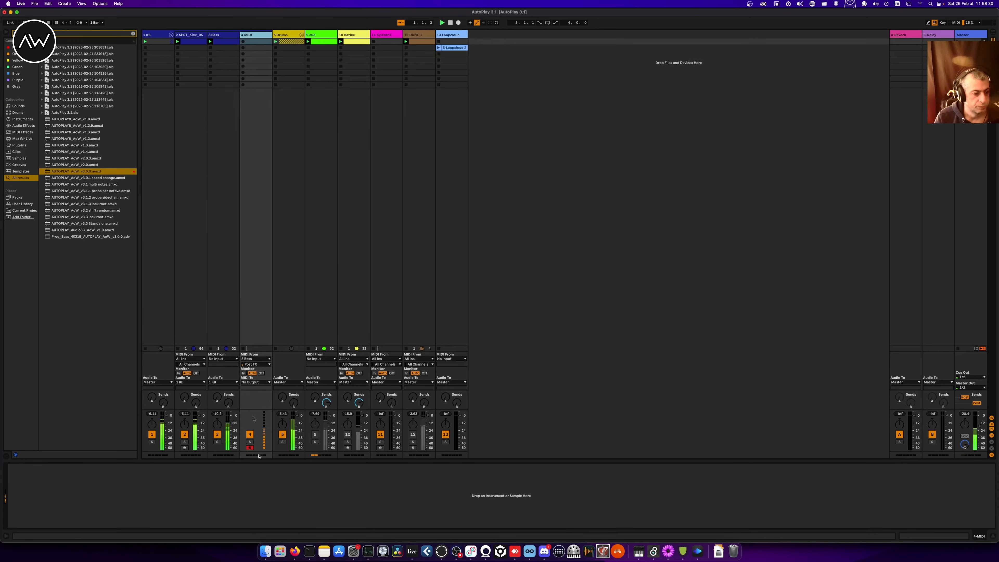
click(243, 373)
key(space)
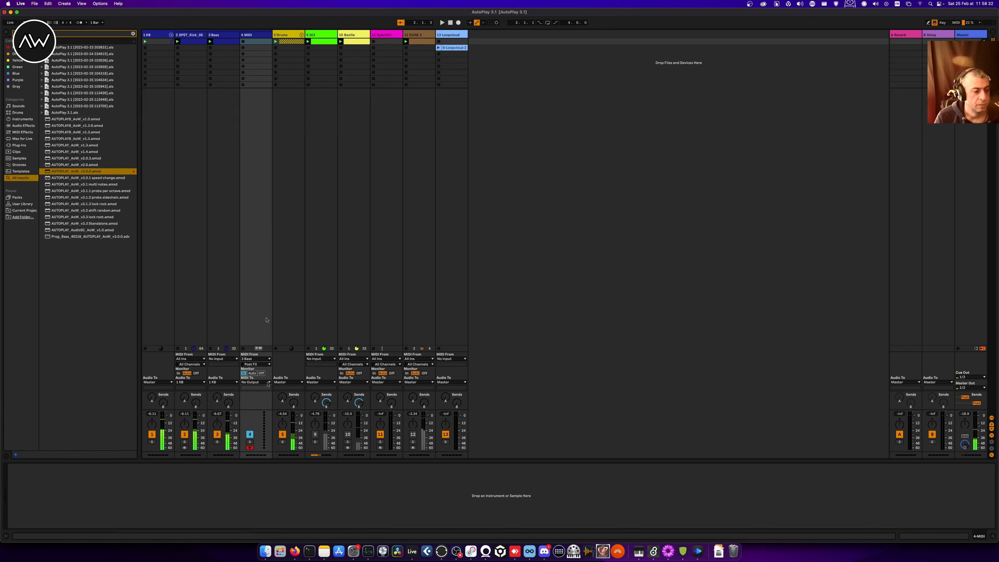
click(244, 42)
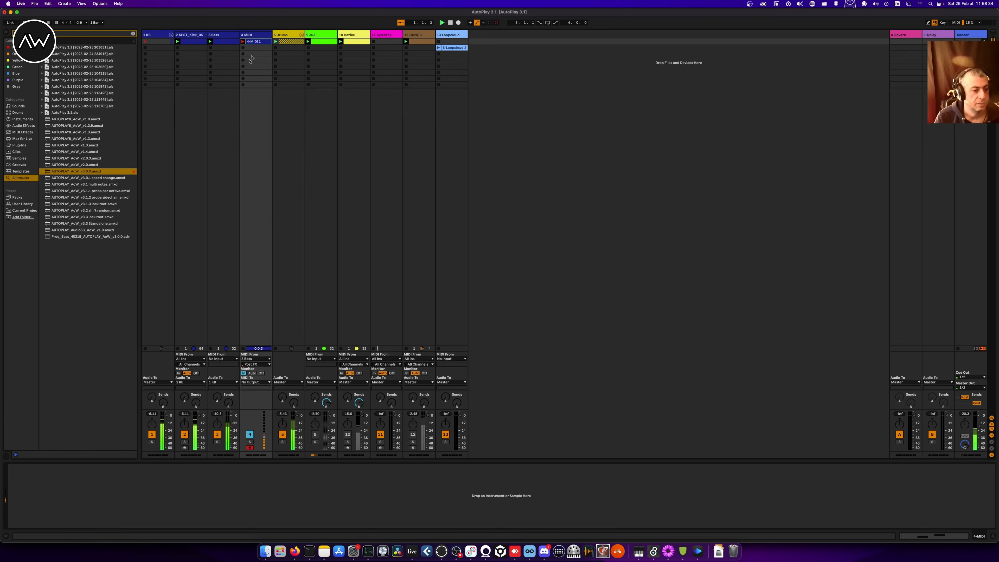
Fold the recorded clip's note view to the used pitches and crop the clip to its first two bars
double_click(255, 42)
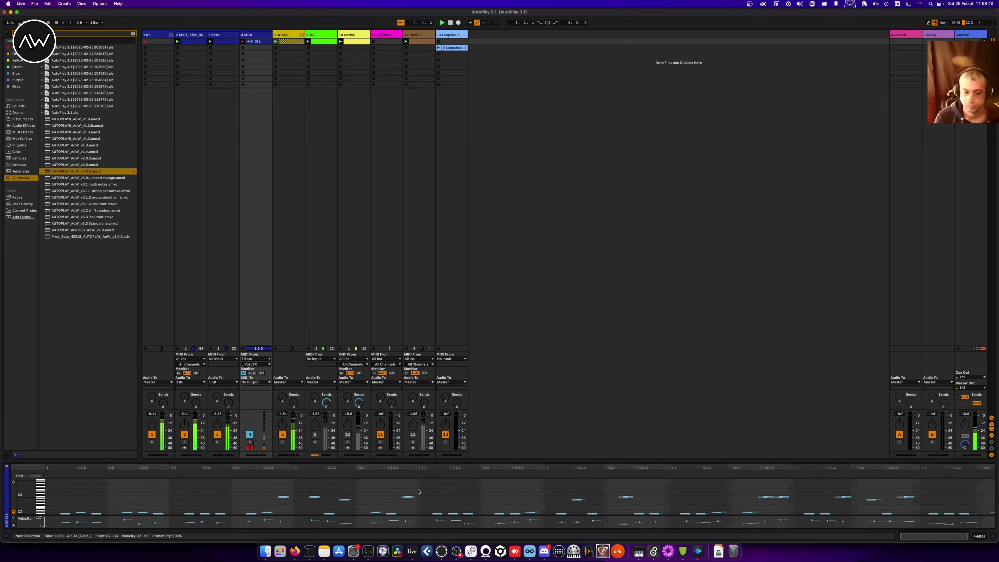
drag(159, 471, 577, 490)
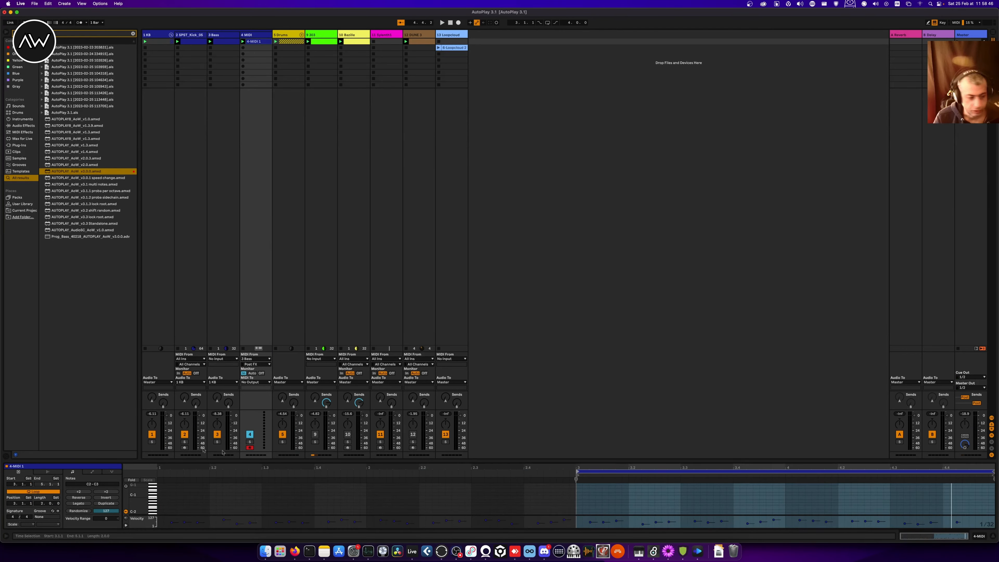
click(133, 480)
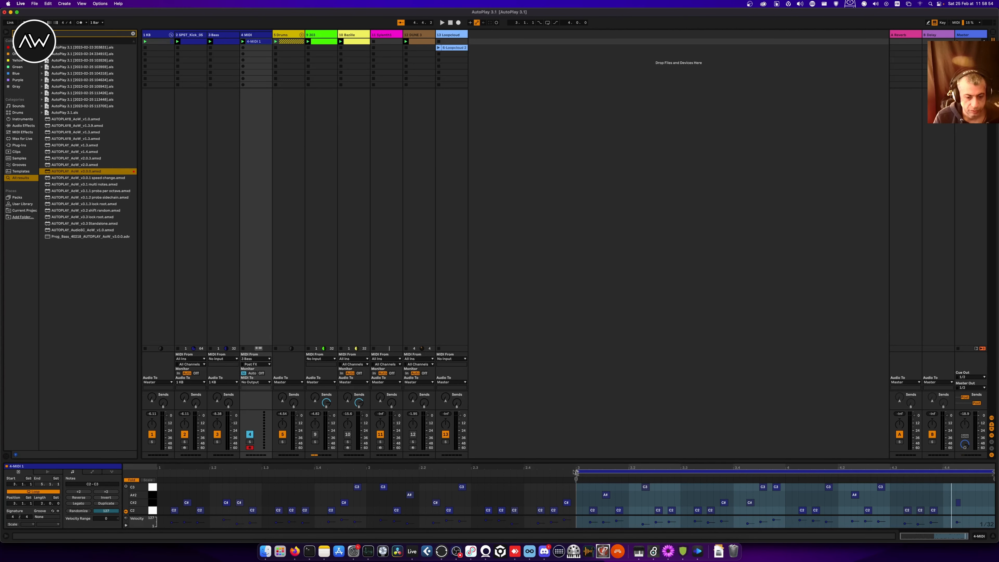
drag(577, 472, 159, 471)
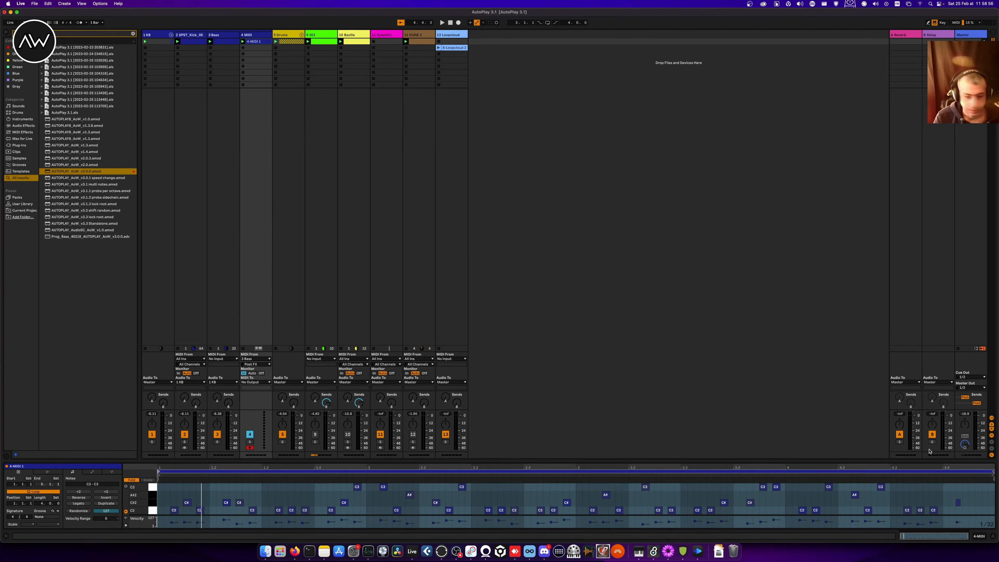
drag(834, 486, 577, 490)
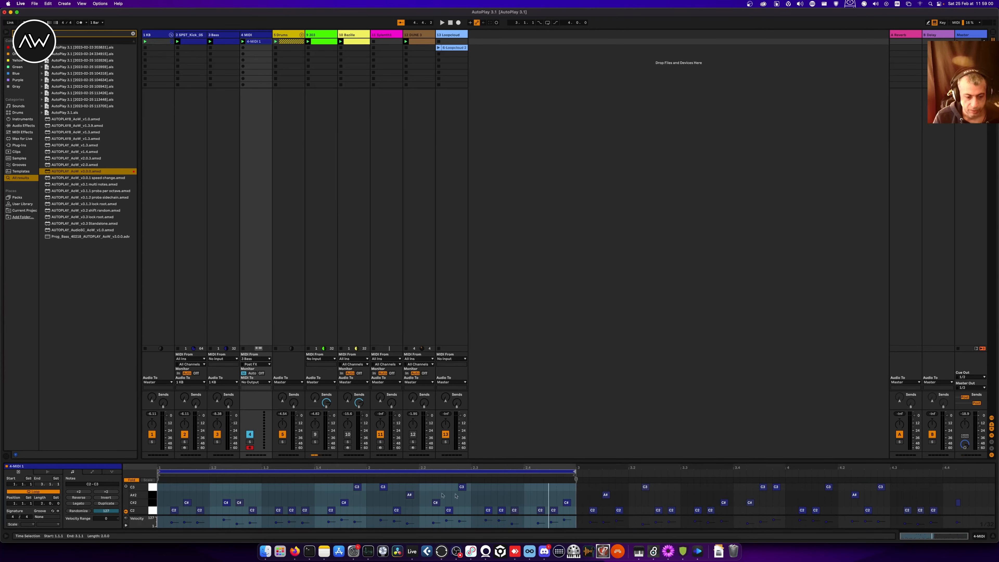
right_click(418, 489)
click(453, 388)
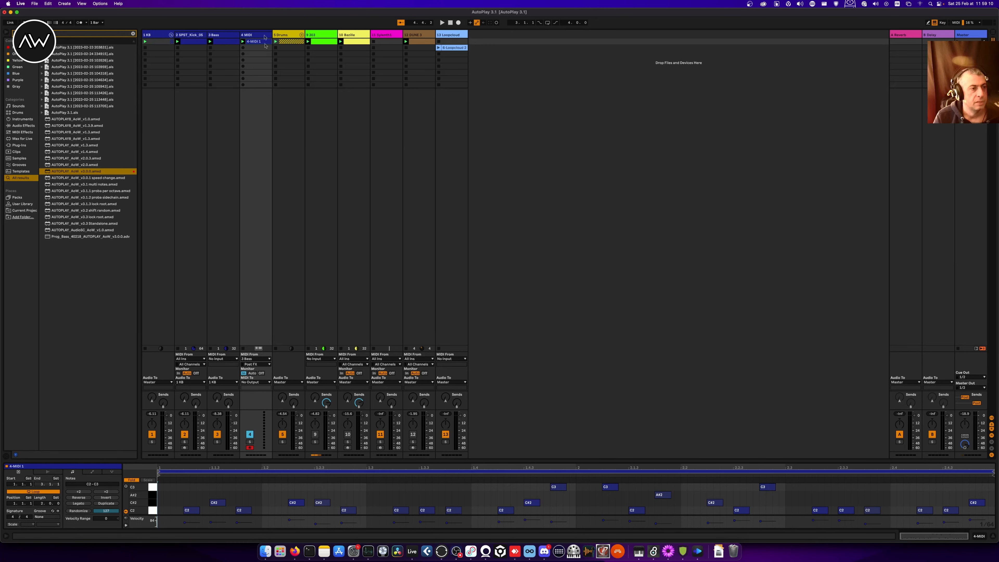
Move the recorded clip to the Bass track's second slot and launch it with the AutoPlay device turned off
drag(263, 41, 221, 48)
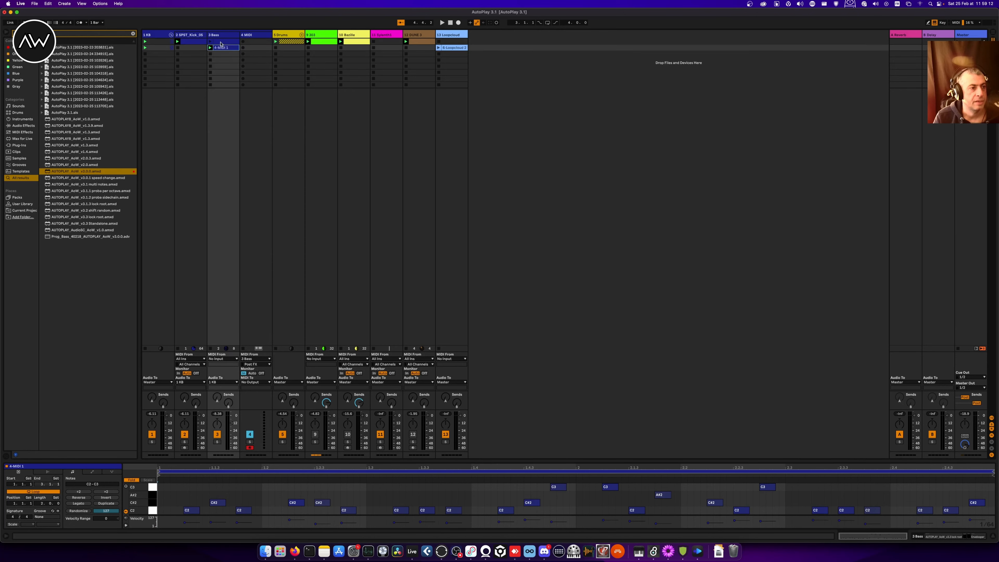
key(shift+Tab)
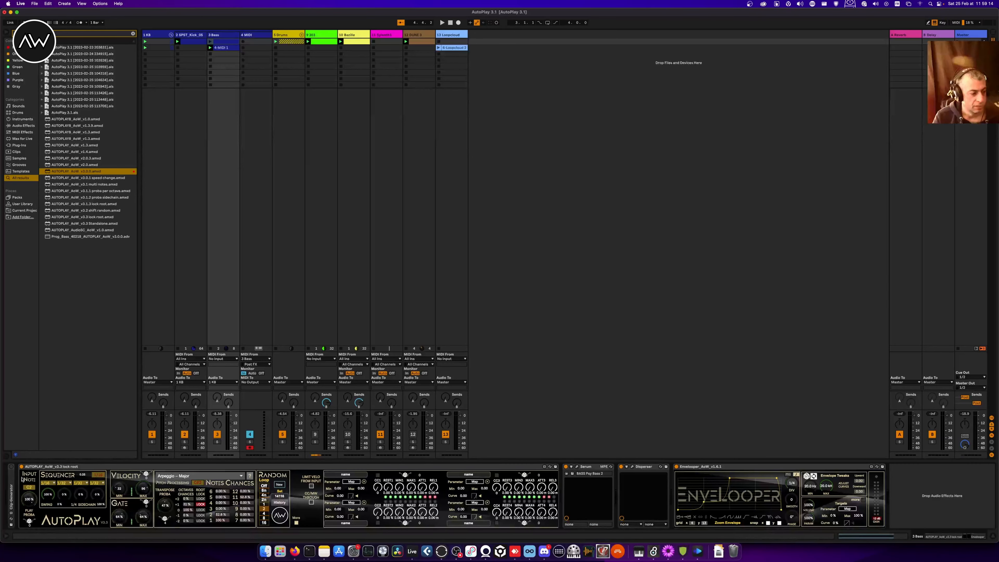
click(22, 466)
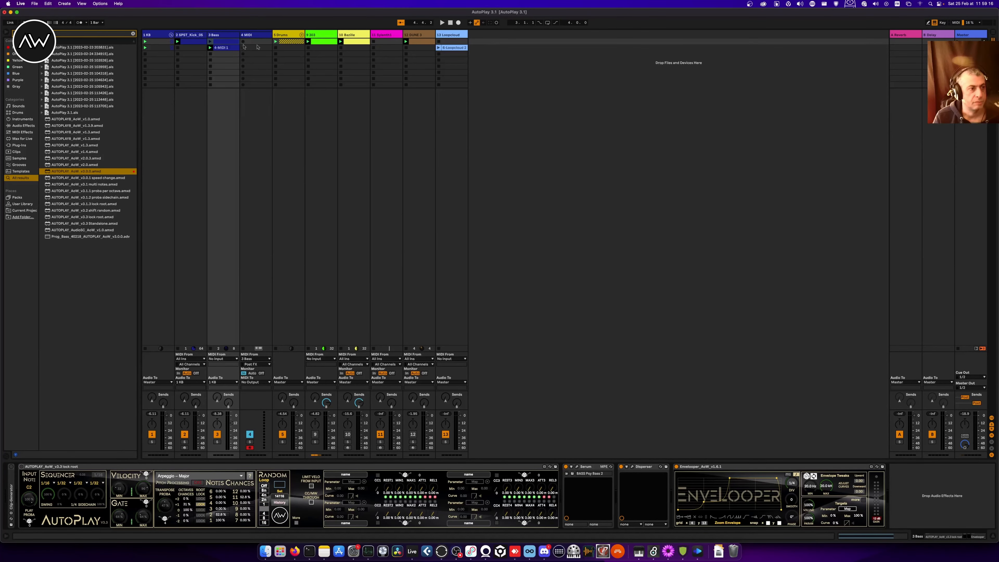
click(211, 48)
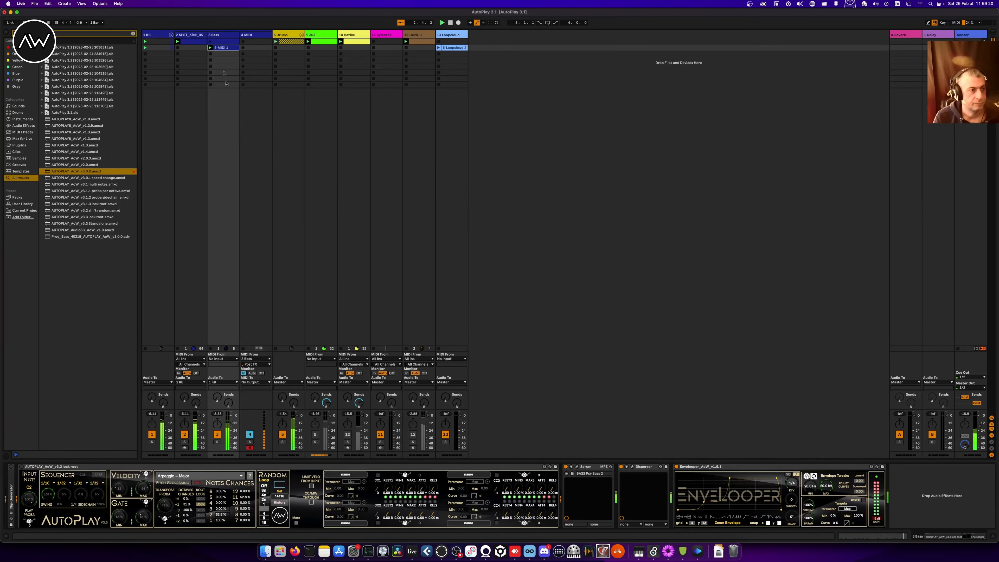
Examine the pitches and note-to-note jumps in the recorded clip on the Bass track, with playback stopped
double_click(223, 48)
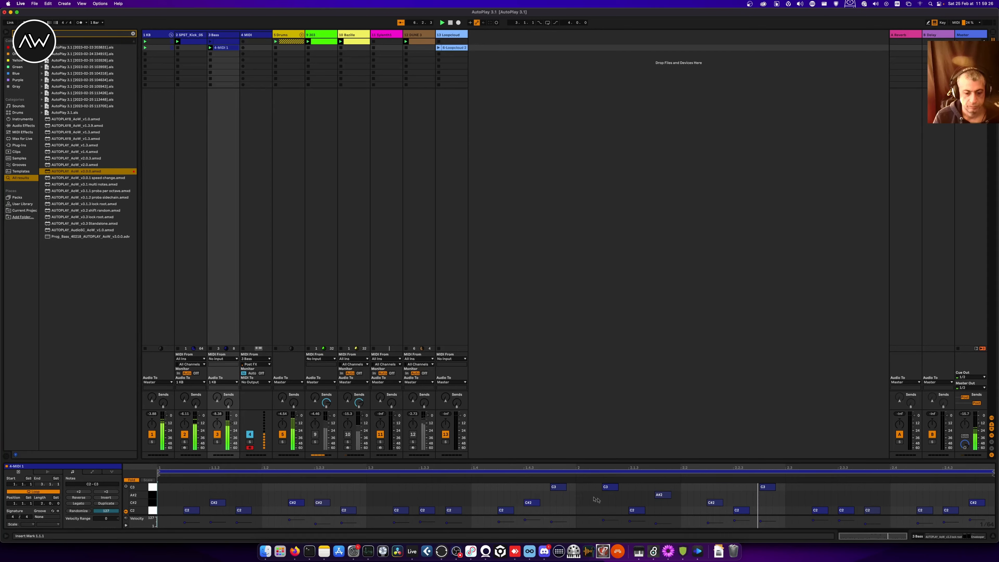
click(217, 502)
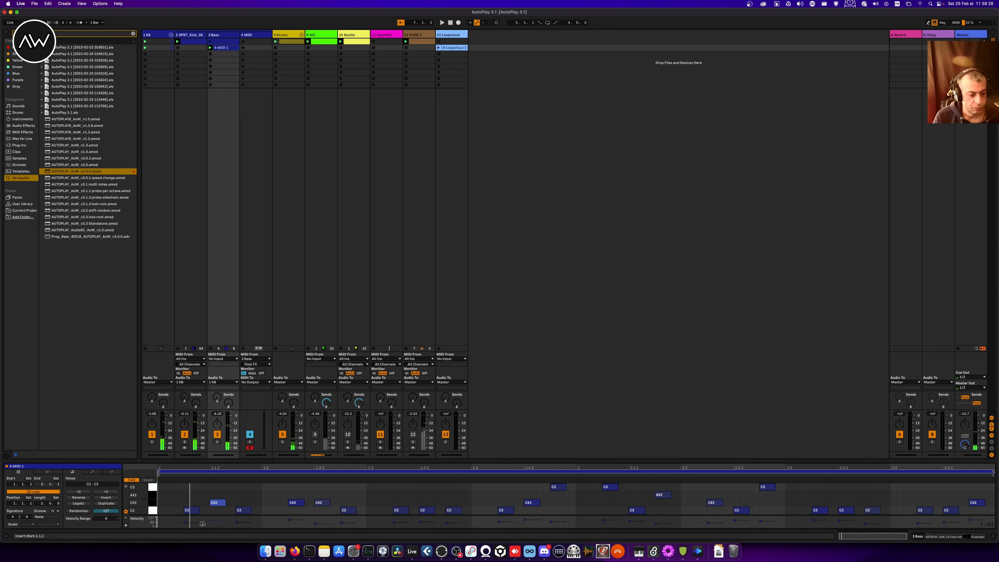
shift+click(243, 510)
click(252, 527)
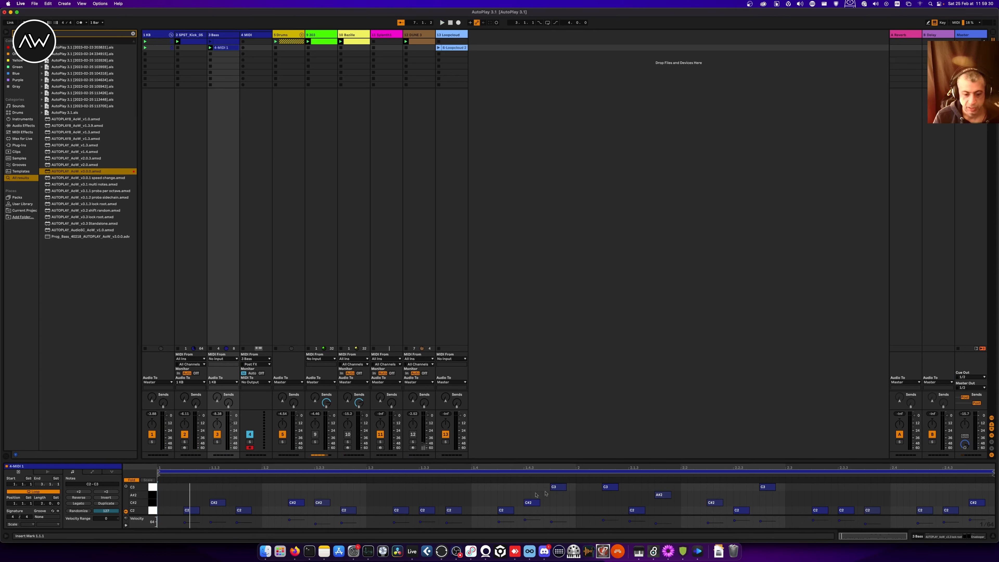
click(610, 486)
shift+click(637, 510)
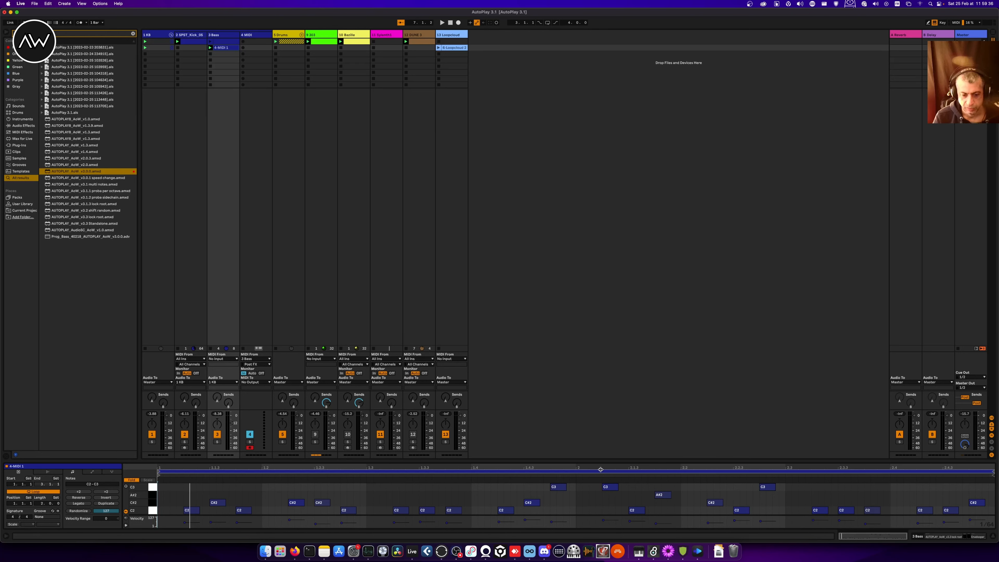
mouse_move(601, 467)
mouse_down()
mouse_move(602, 505)
mouse_move(601, 468)
mouse_up()
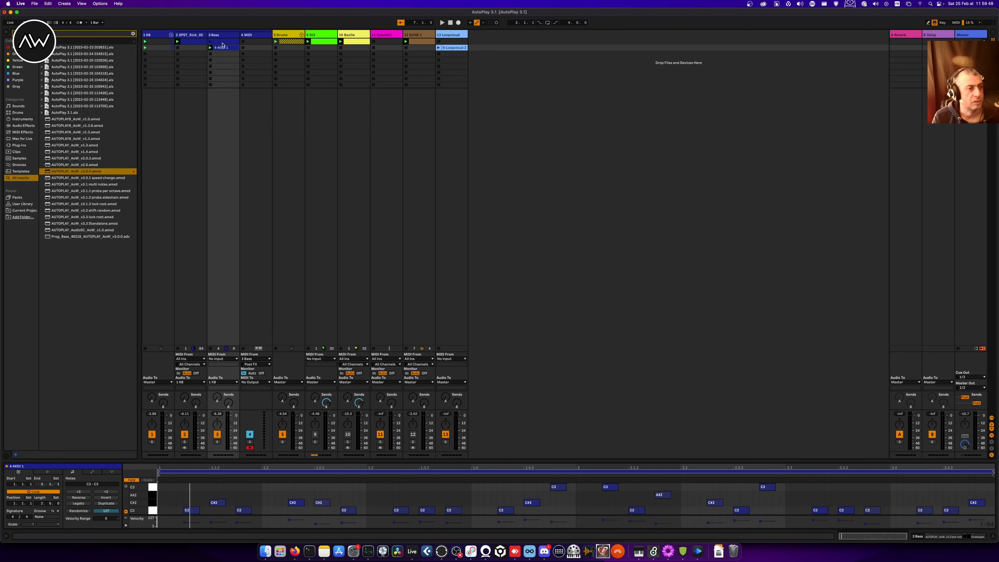
Move the recorded clip to the Bass track's first slot and its original clip to the third slot
mouse_move(222, 42)
mouse_down()
mouse_move(222, 55)
mouse_move(222, 42)
mouse_up()
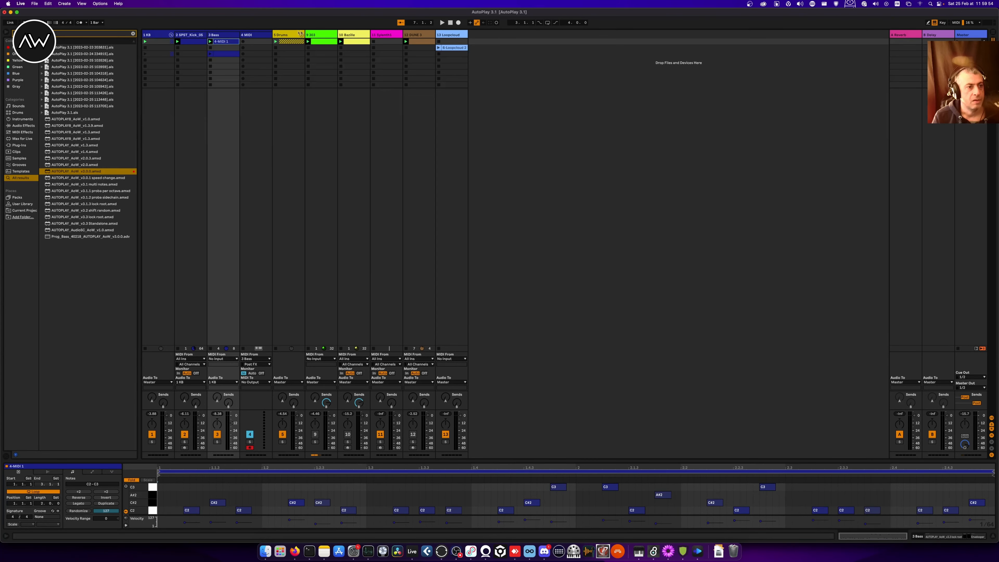
Open the Phoscyon2 instrument on the 303 track to check its settings, and close its window
click(317, 42)
click(314, 50)
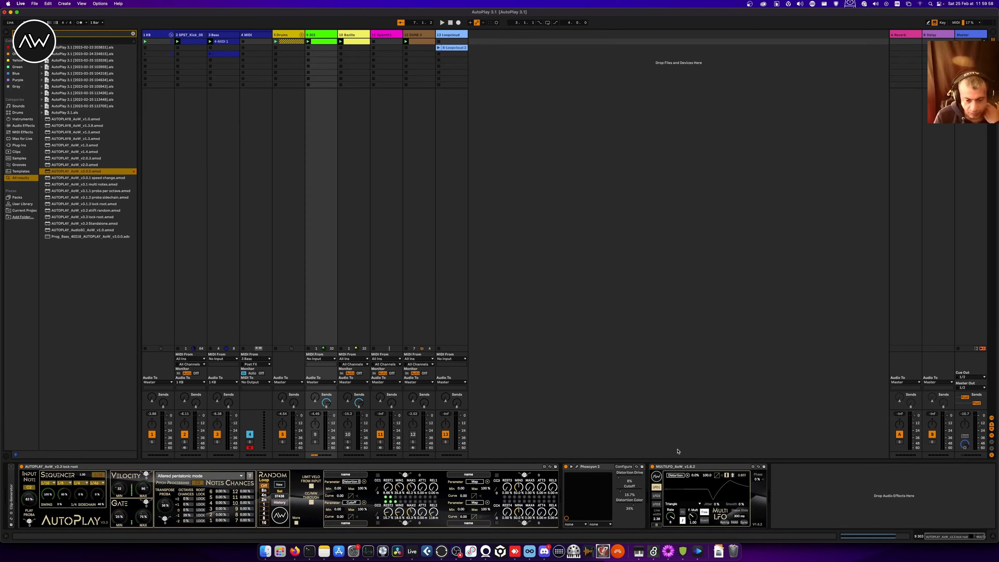
click(577, 466)
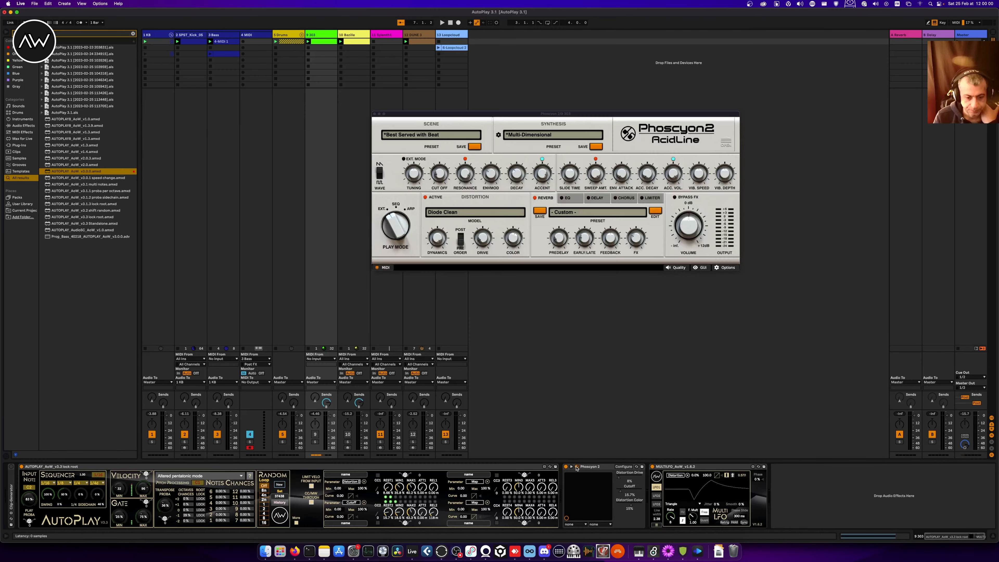
click(374, 114)
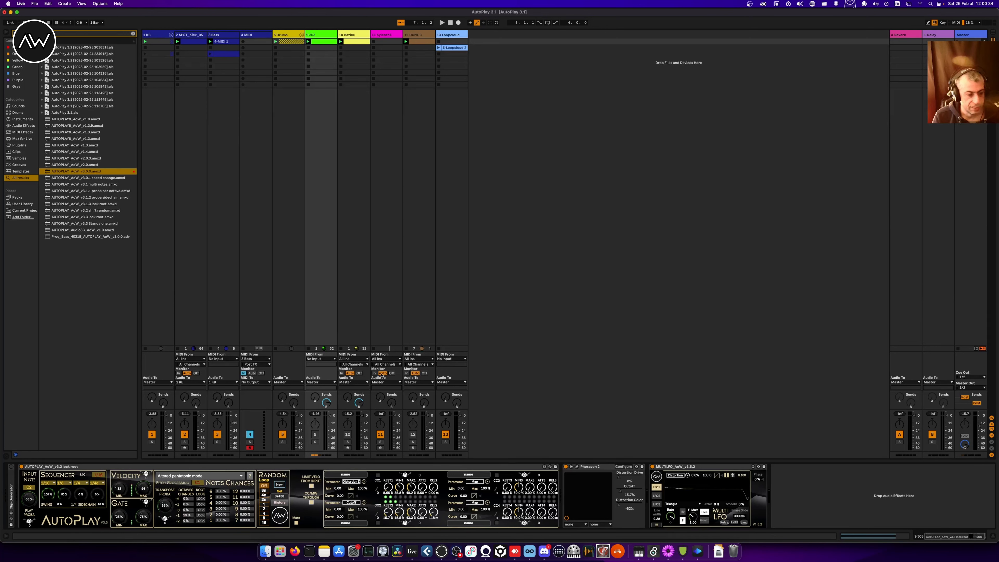
Turn on the 303 track, start playback, and choose a random loop length in its AutoPlay device
click(315, 434)
key(space)
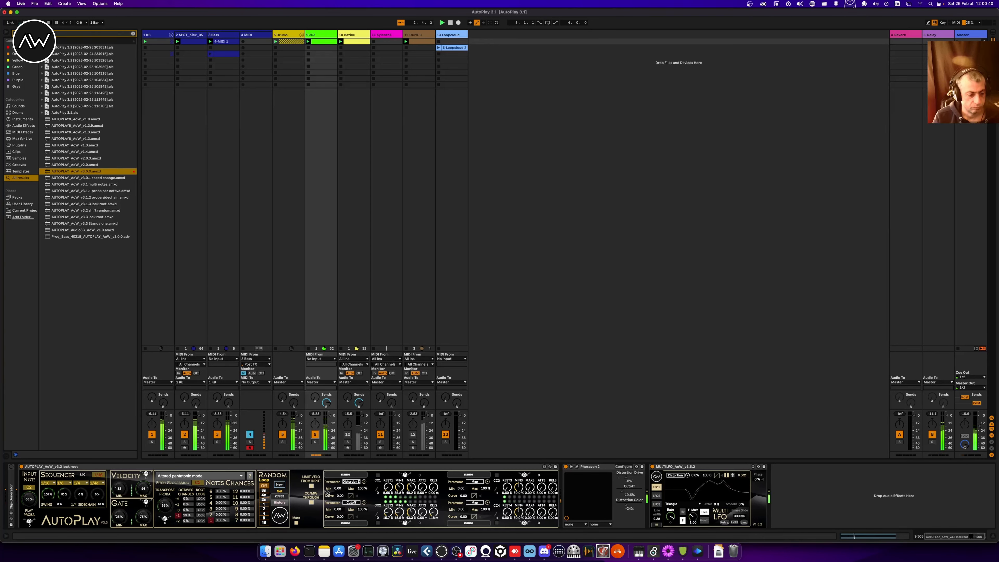
click(264, 509)
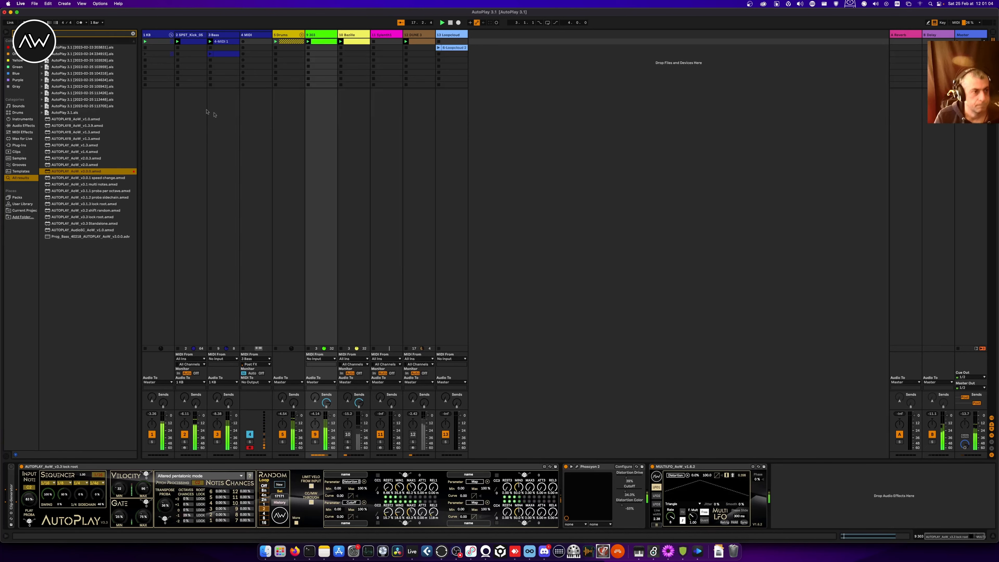
Delete the extra MIDI track used for recording, then return to the 303 track's devices and stop playback
click(259, 37)
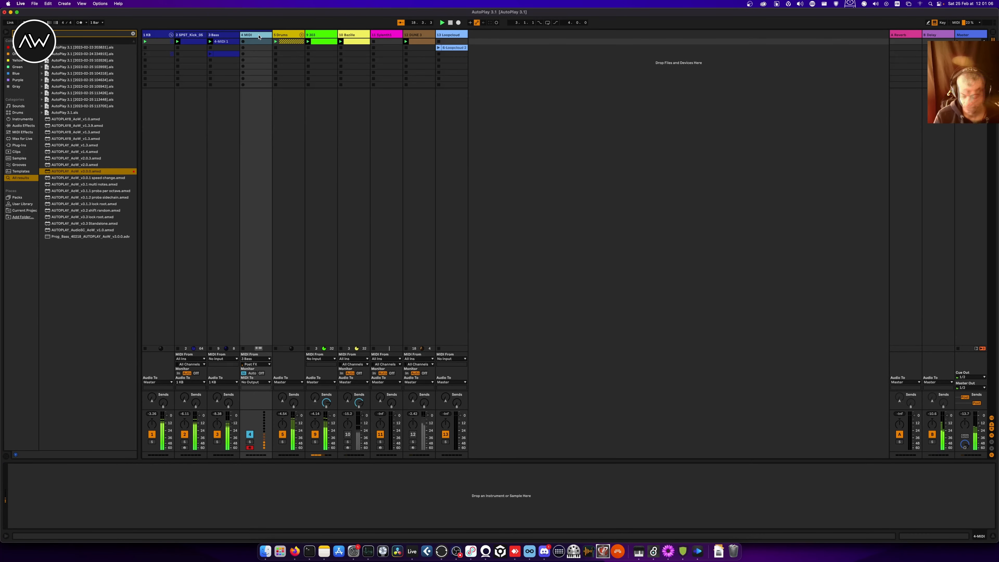
key(Delete)
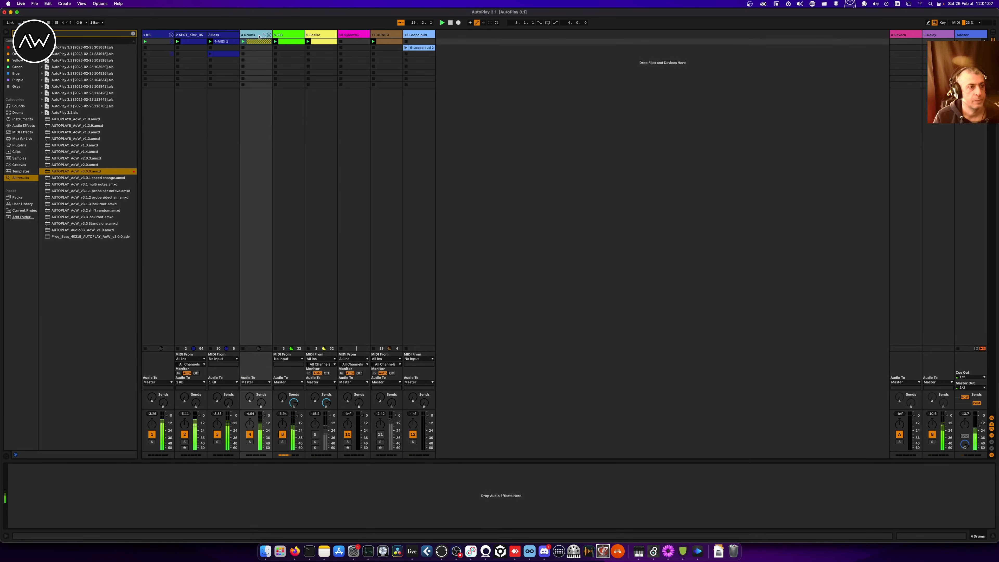
click(288, 35)
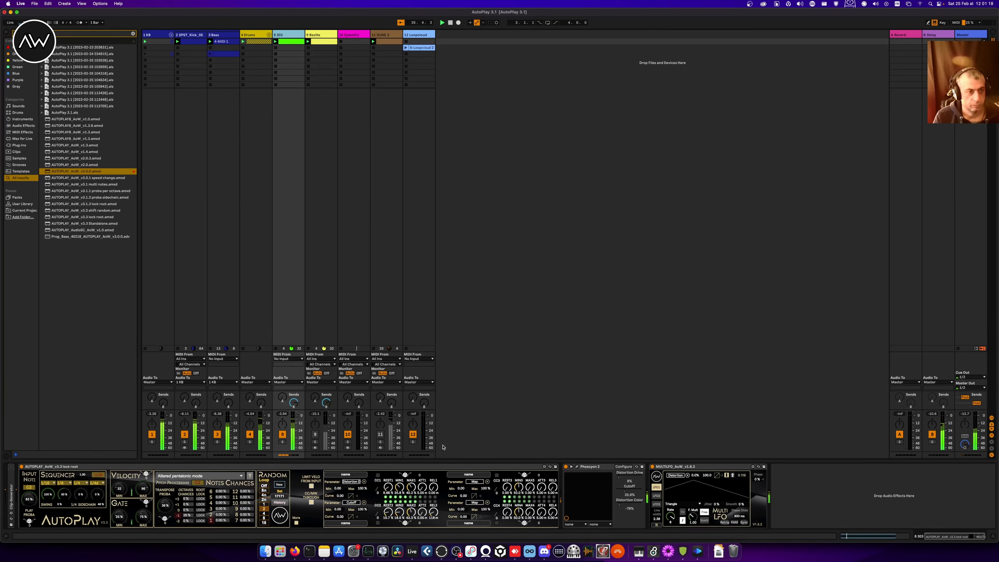
key(space)
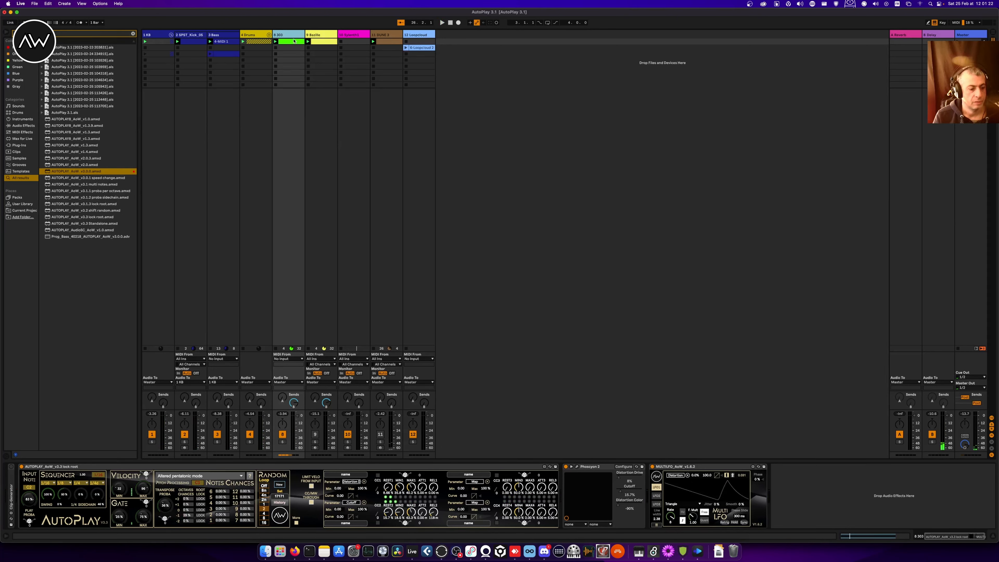
Turn on the Bazille track and open its Bazille instrument window, placing it clear of the track mixers
click(315, 434)
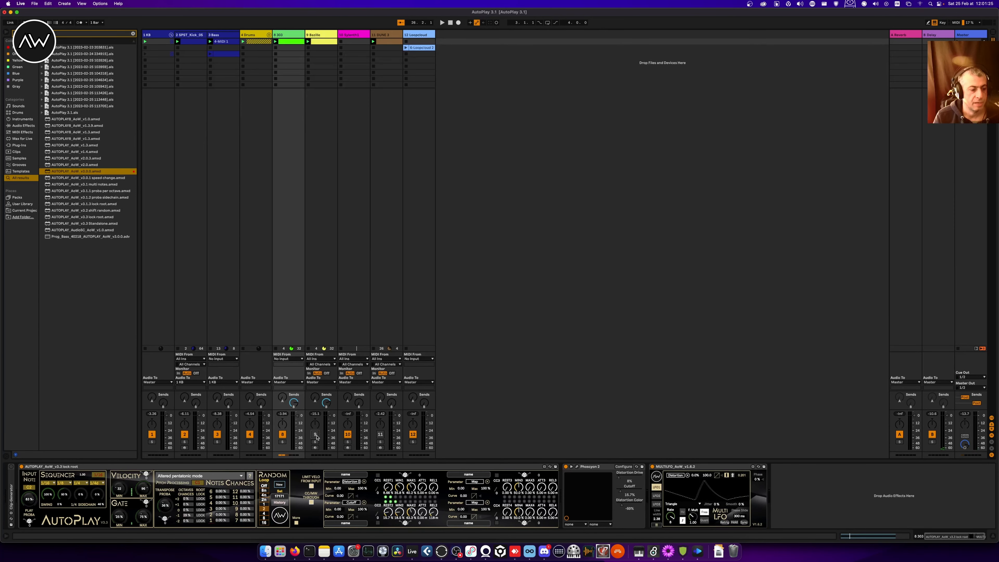
click(320, 34)
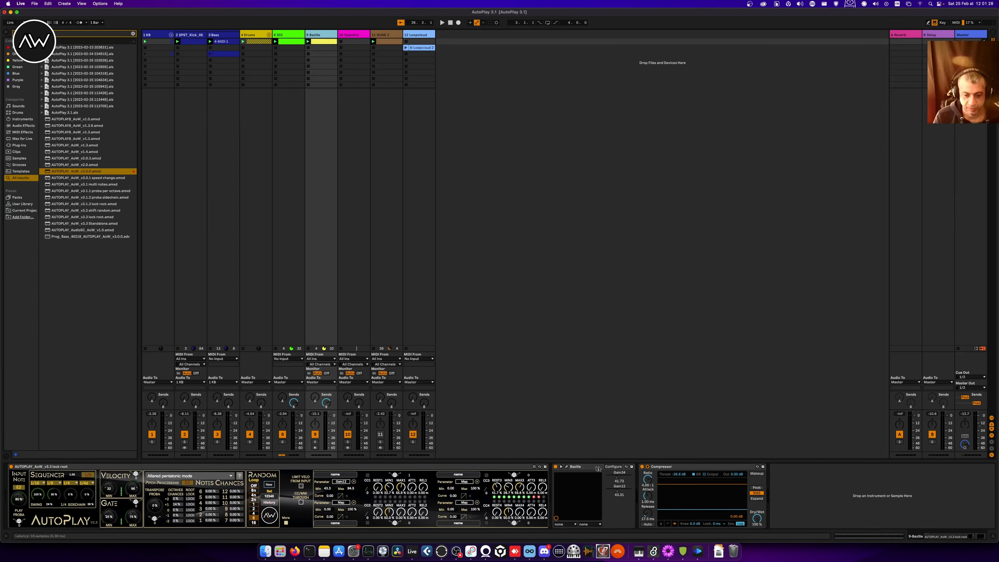
click(567, 467)
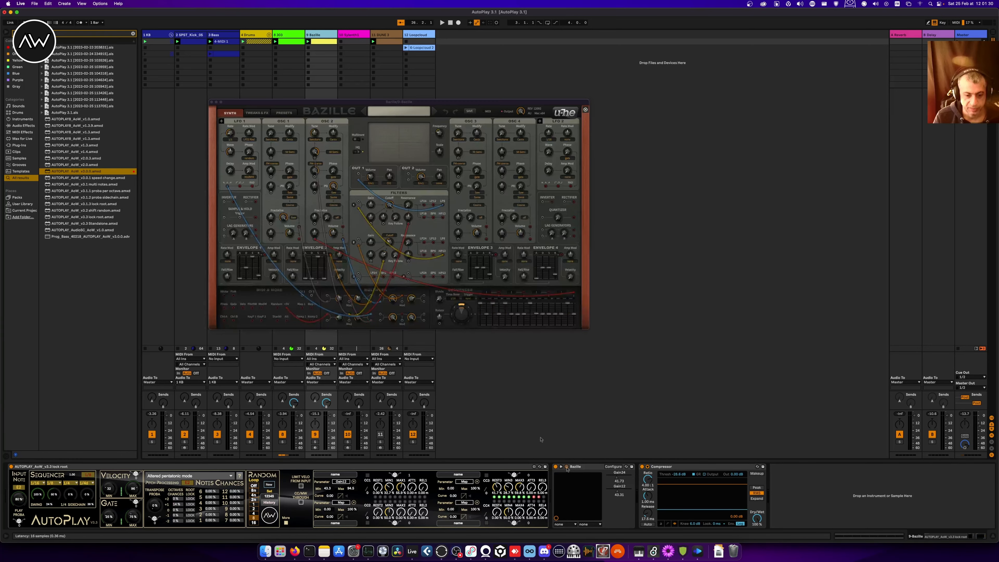
drag(274, 105, 429, 151)
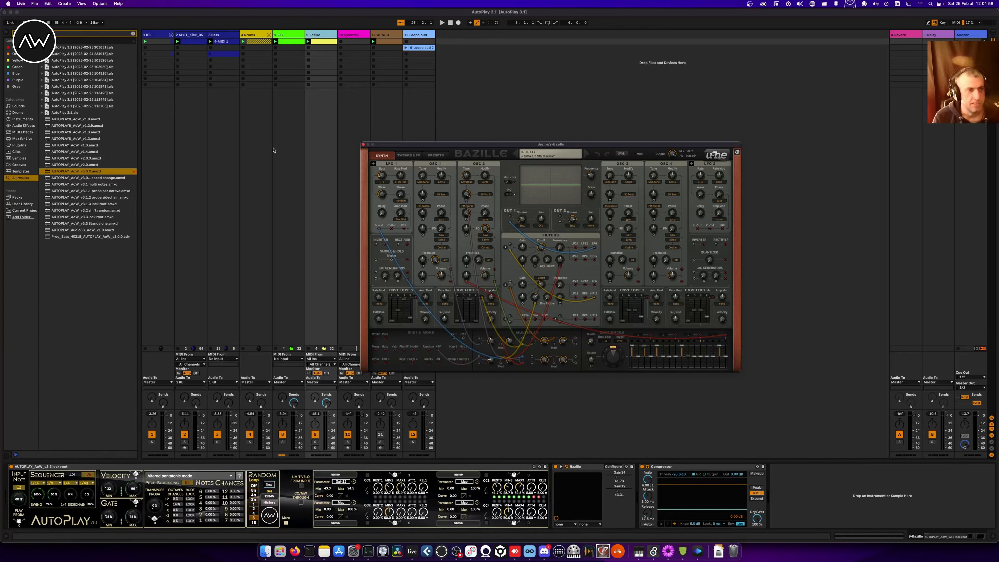
Start playback and audition the Bazille track soloed, then unsolo it to hear the full mix and close the Bazille window
key(space)
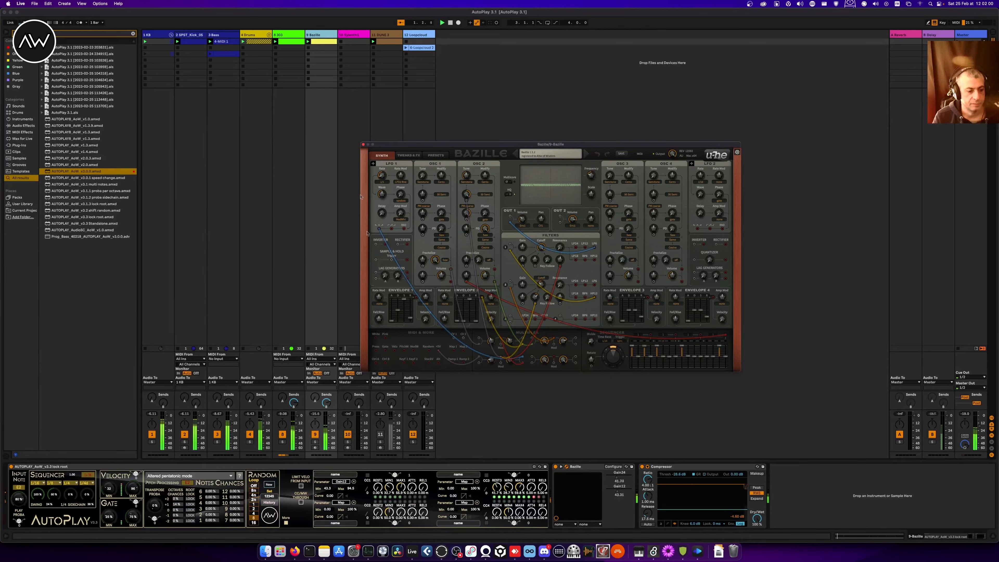
click(315, 442)
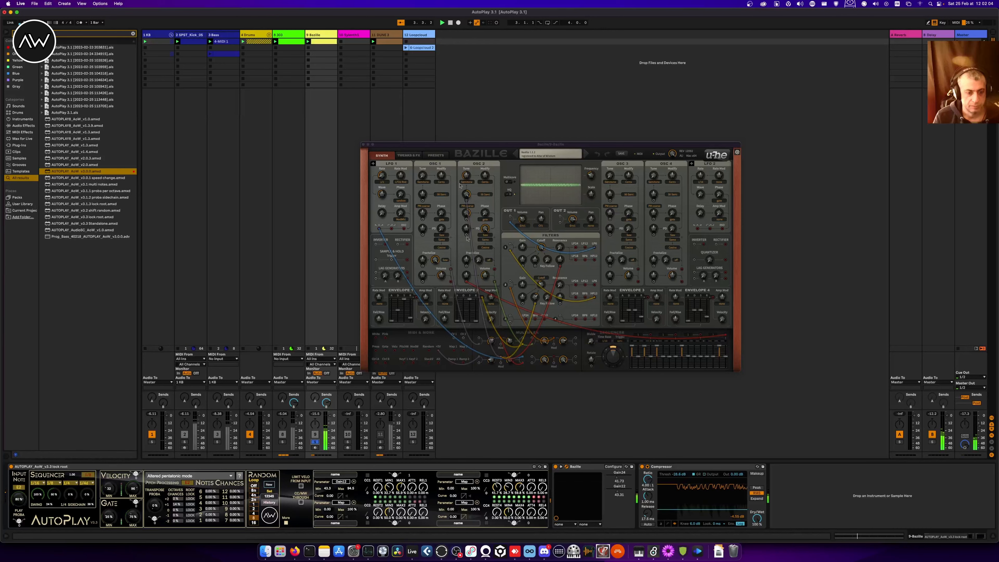
drag(472, 144, 542, 137)
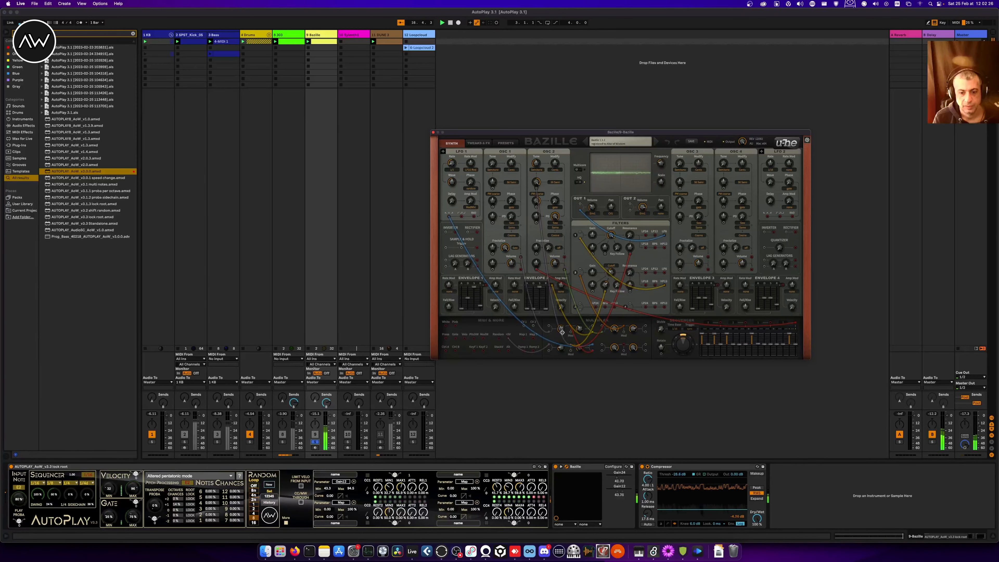
click(470, 468)
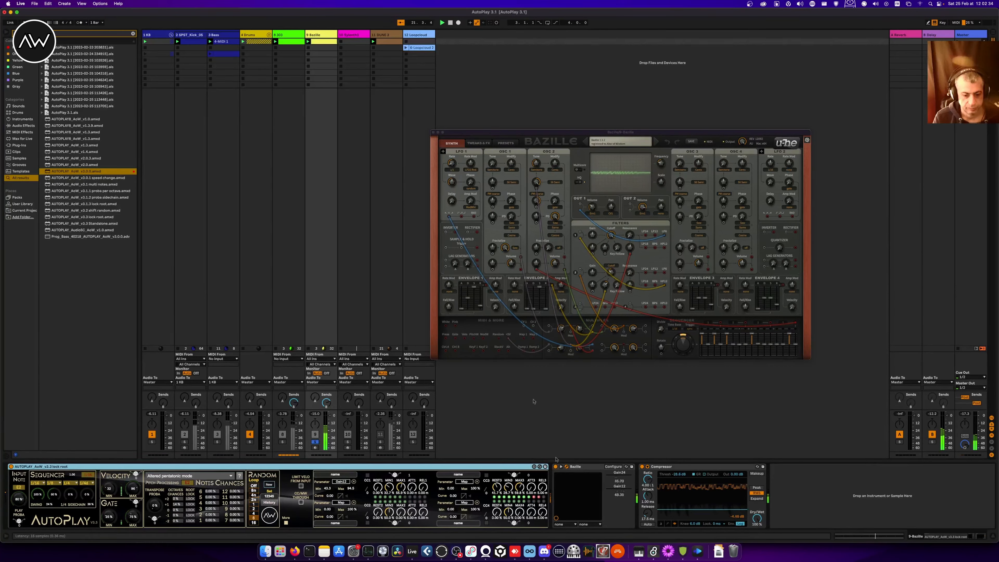
click(315, 443)
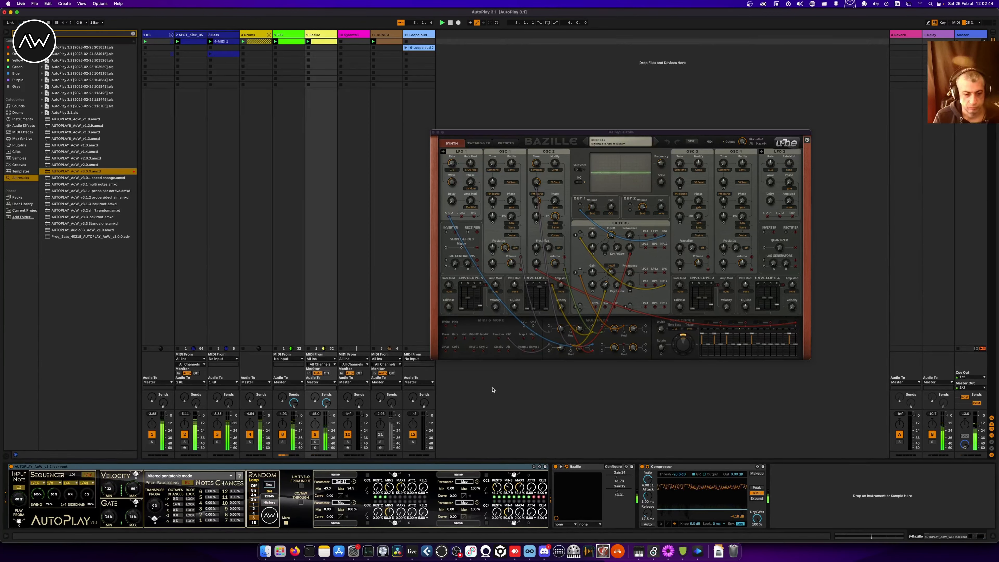
click(434, 132)
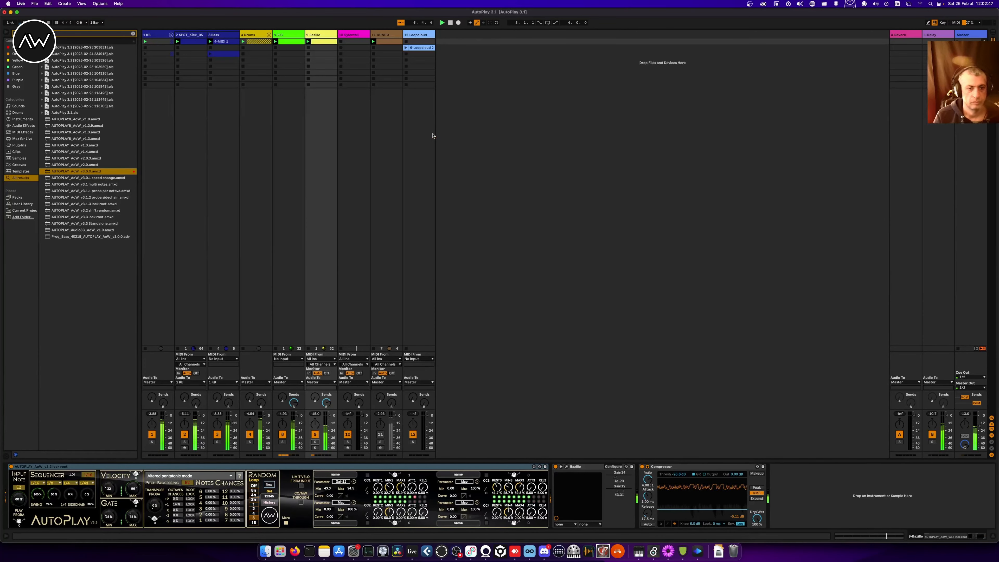
Create a MIDI clip in the Sylenth1 track's first slot and draw a three-sixteenth-long C3 note at its start
double_click(355, 42)
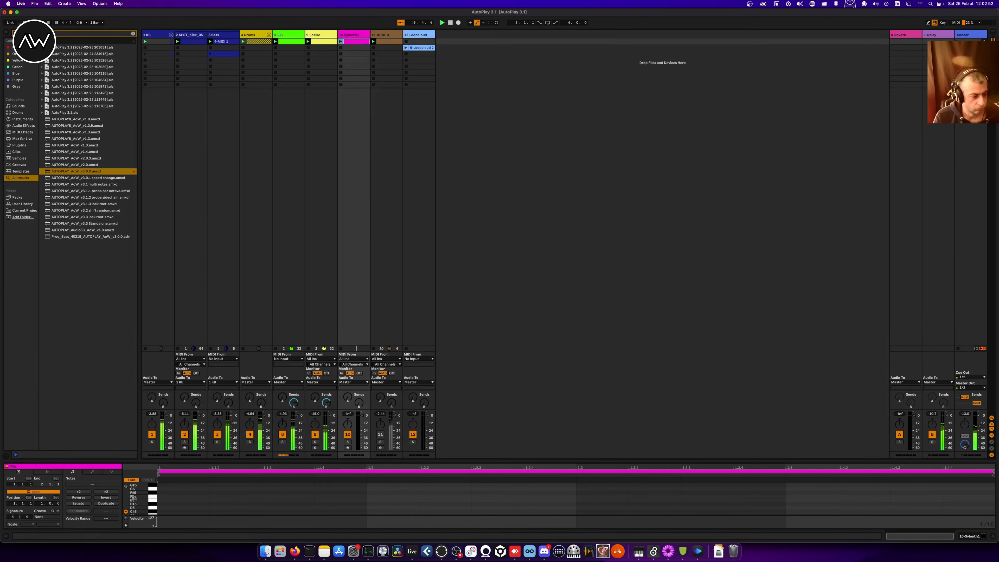
click(132, 480)
click(132, 479)
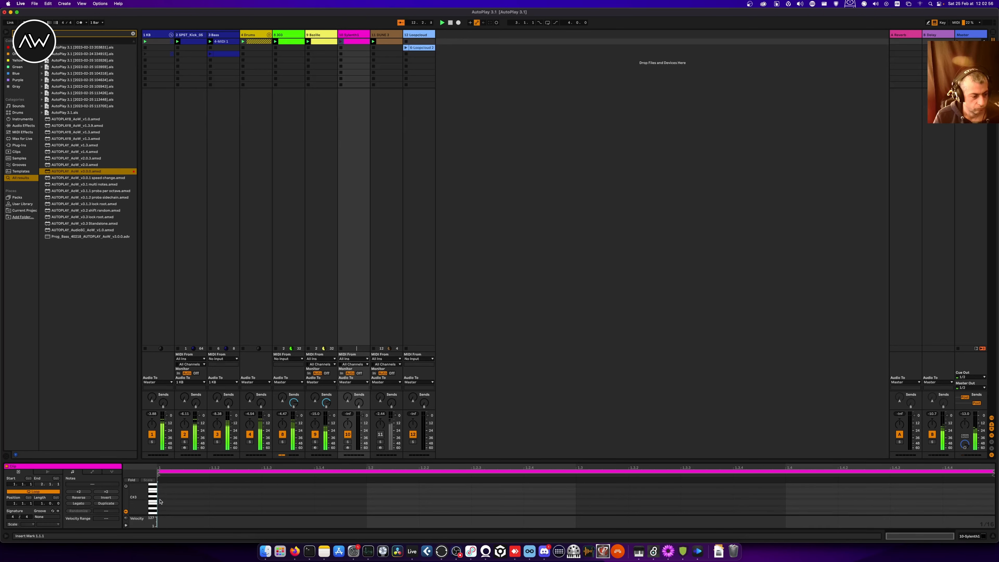
double_click(160, 499)
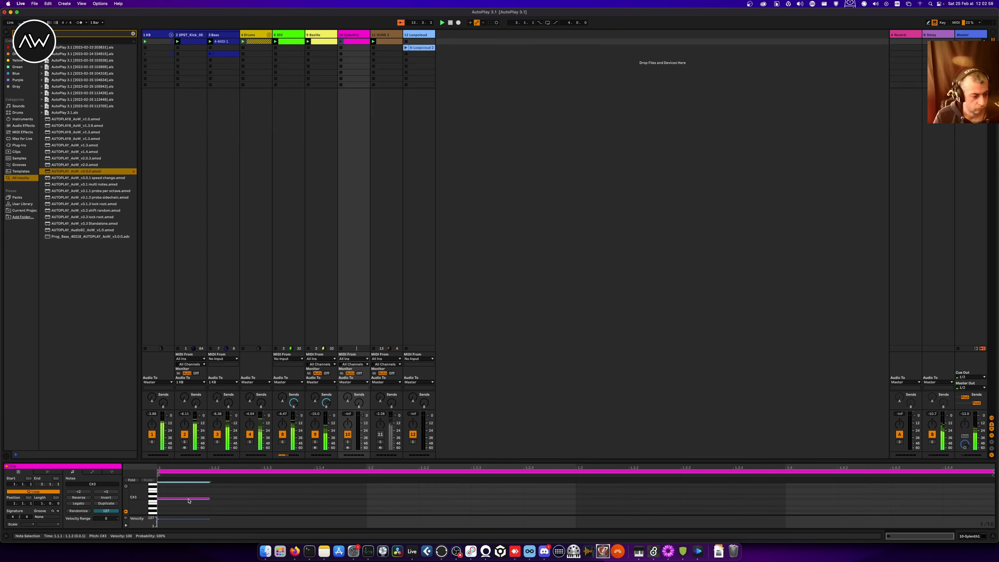
drag(188, 499, 313, 499)
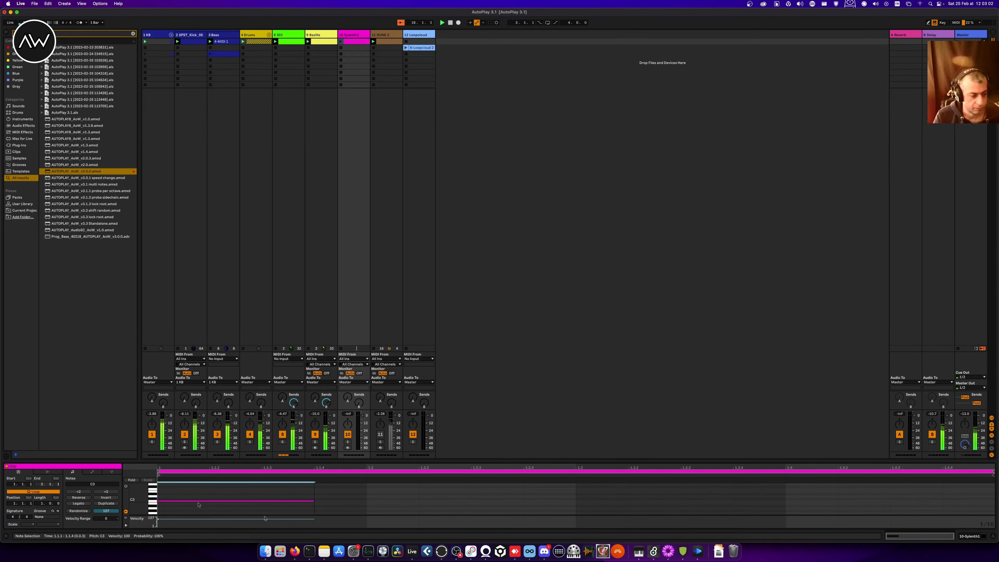
Duplicate the clip's loop three times to eight bars and delete all the copied notes after the first one
click(103, 504)
click(102, 505)
click(103, 505)
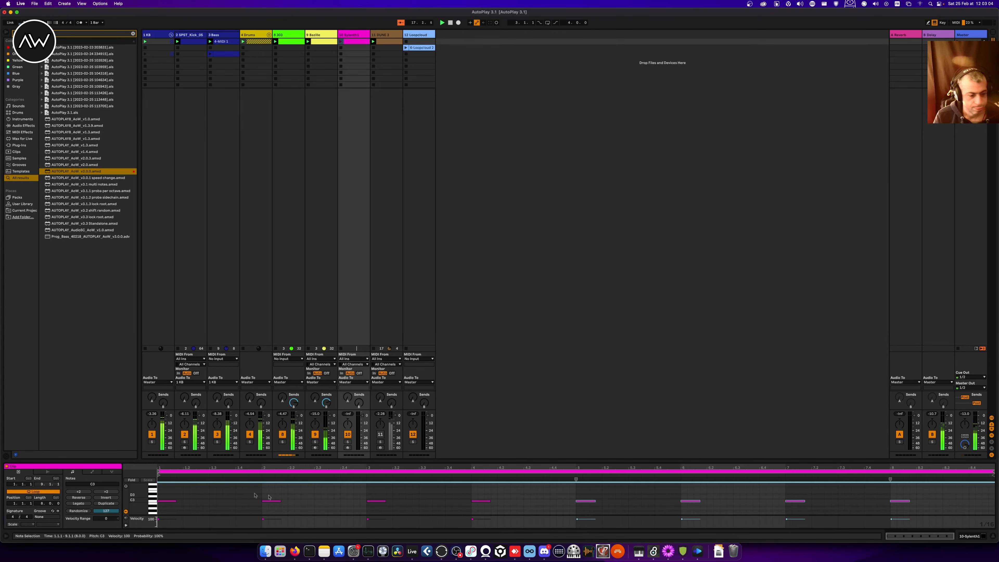
drag(255, 494, 953, 512)
key(Delete)
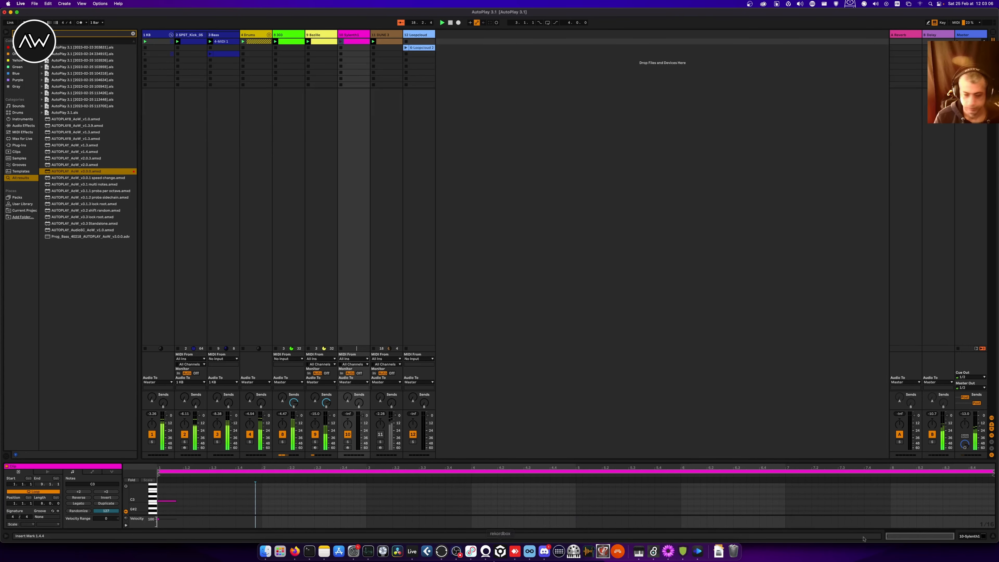
Apply Legato to the remaining C3 note so it fills the eight-bar clip, and launch the clip
drag(194, 494, 157, 516)
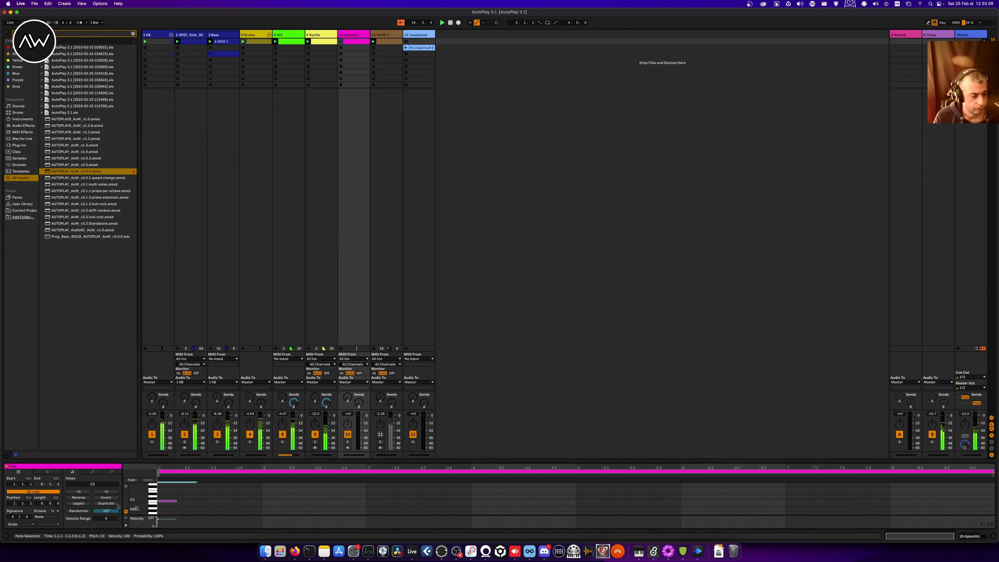
click(78, 503)
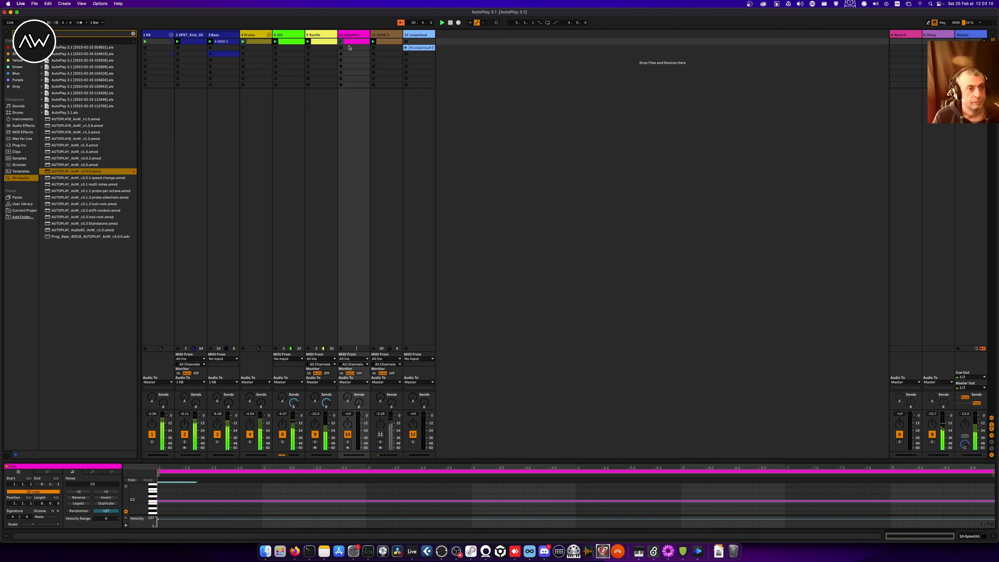
click(341, 42)
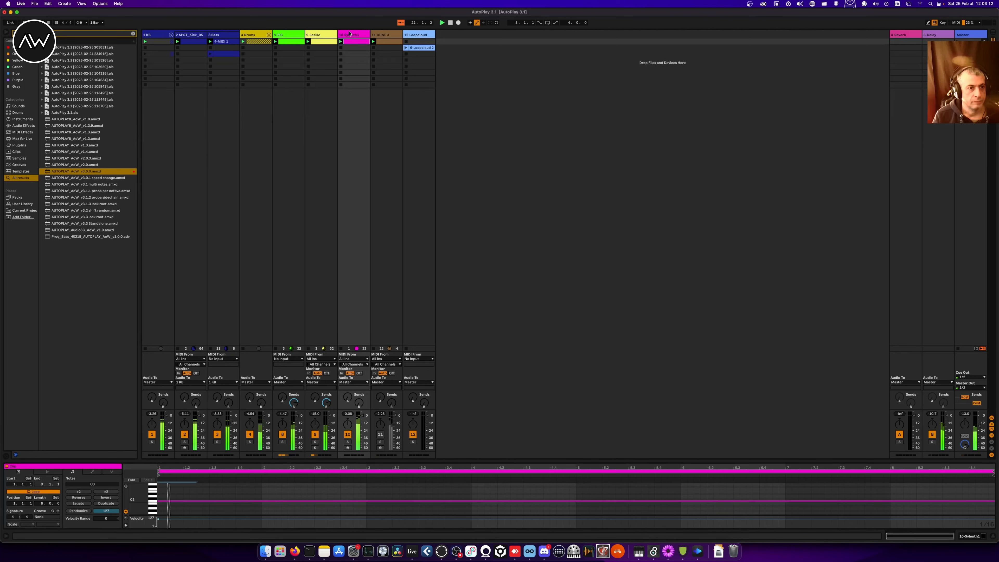
Stop playback, search the browser for "autoplay", and insert AUTOPLAY_AoW_v3.3 lock root before Sylenth1 on the Sylenth1 track
click(351, 36)
click(351, 36)
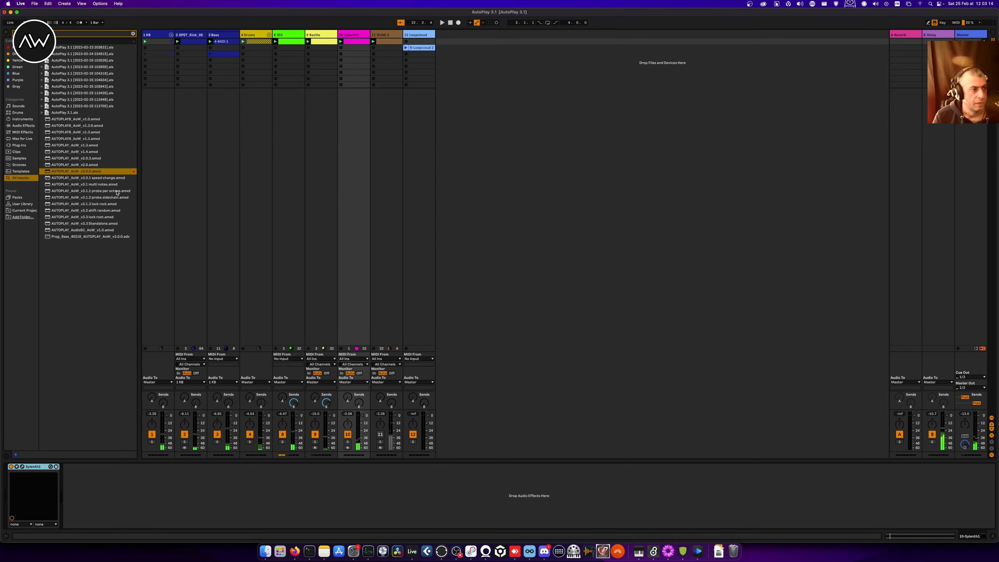
key(super+f)
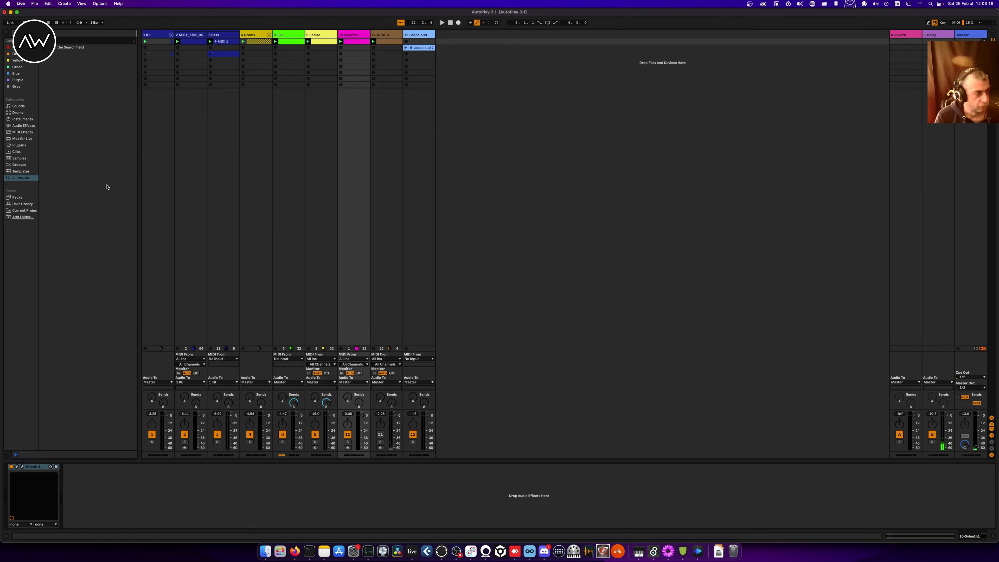
text(autoplay)
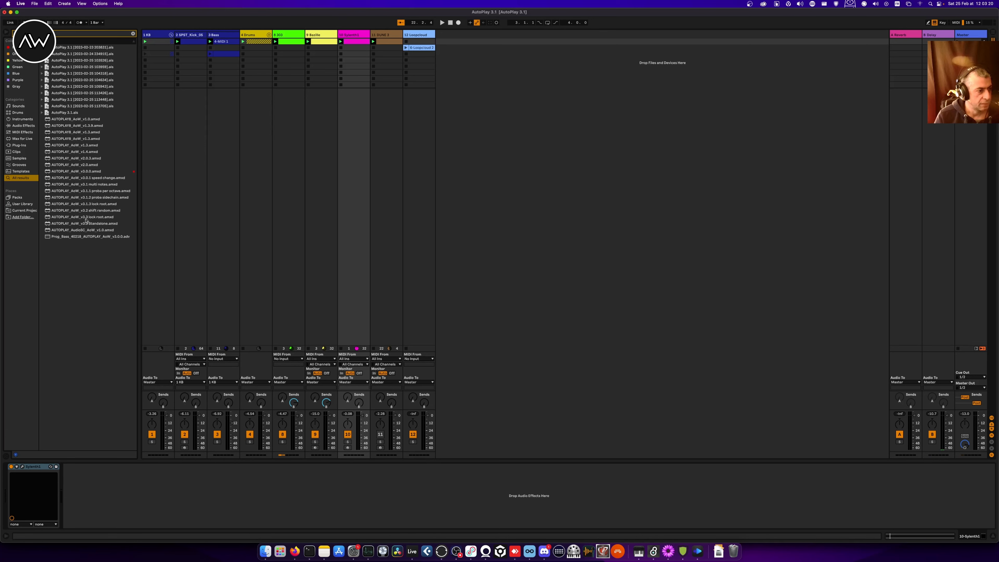
drag(85, 219, 8, 485)
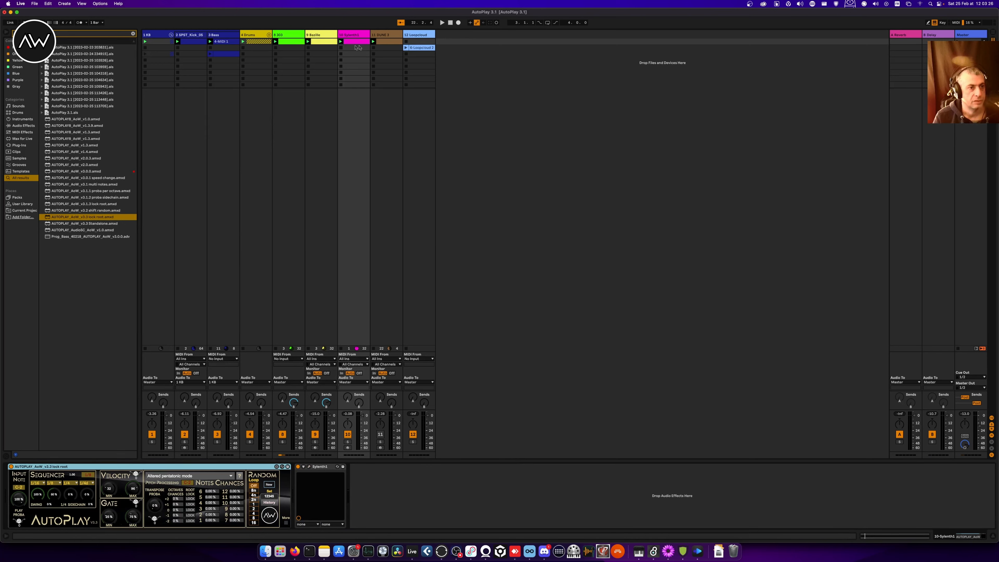
Open the Sylenth1 instrument and clear its current preset to the Init sound
click(310, 467)
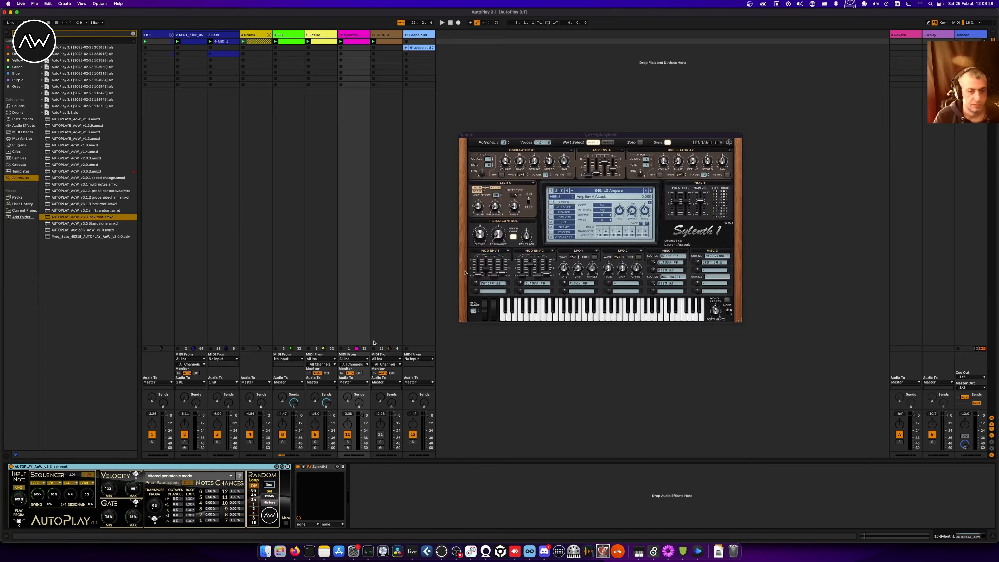
click(560, 196)
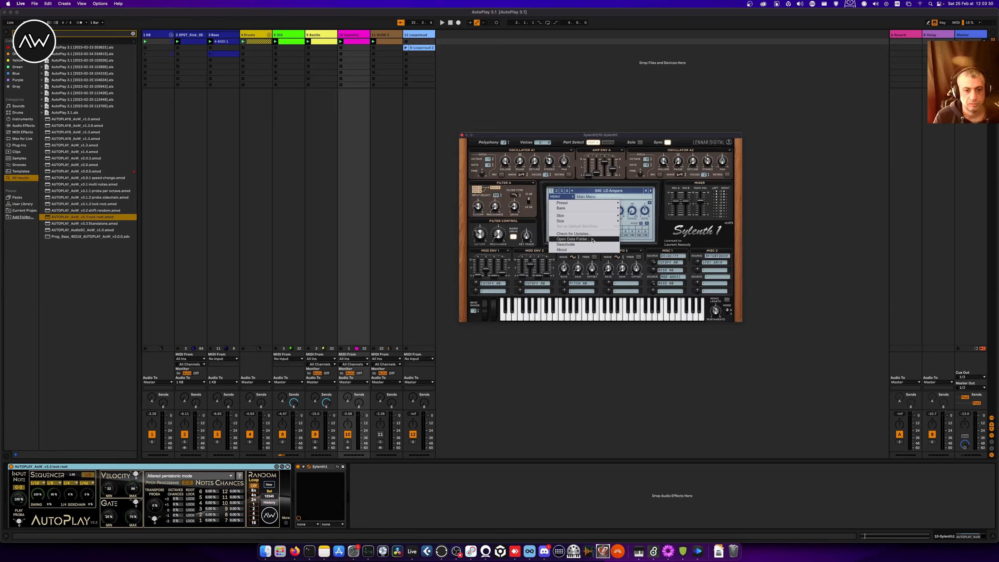
mouse_move(593, 206)
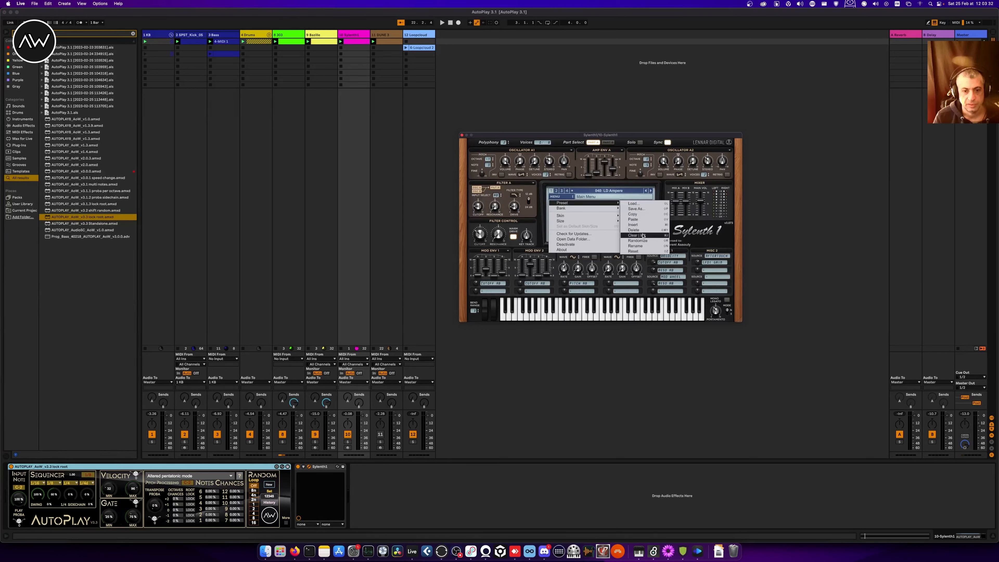
click(642, 236)
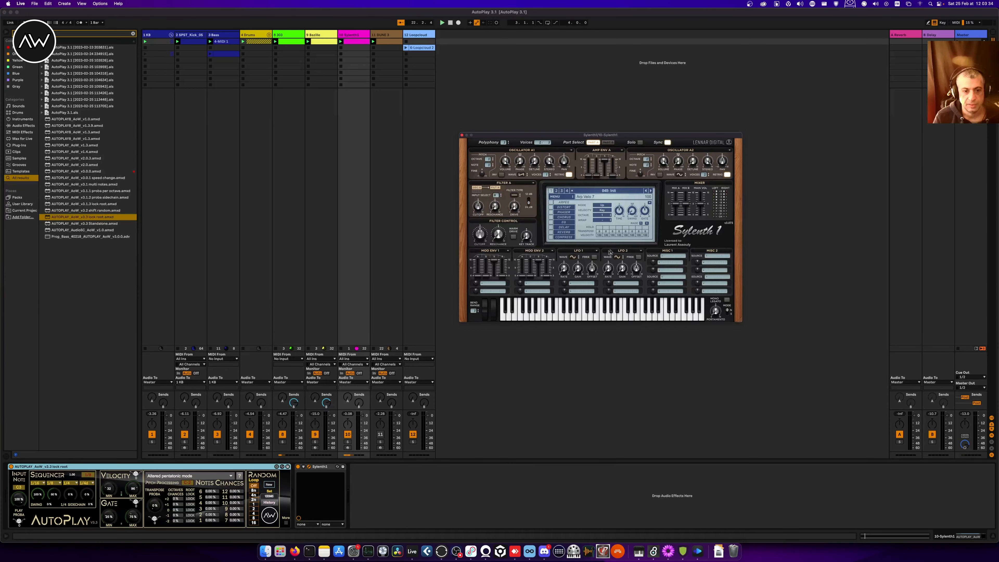
Start playback with the Sylenth1 track soloed and adjust oscillator A1's pitch, voices and detune
key(space)
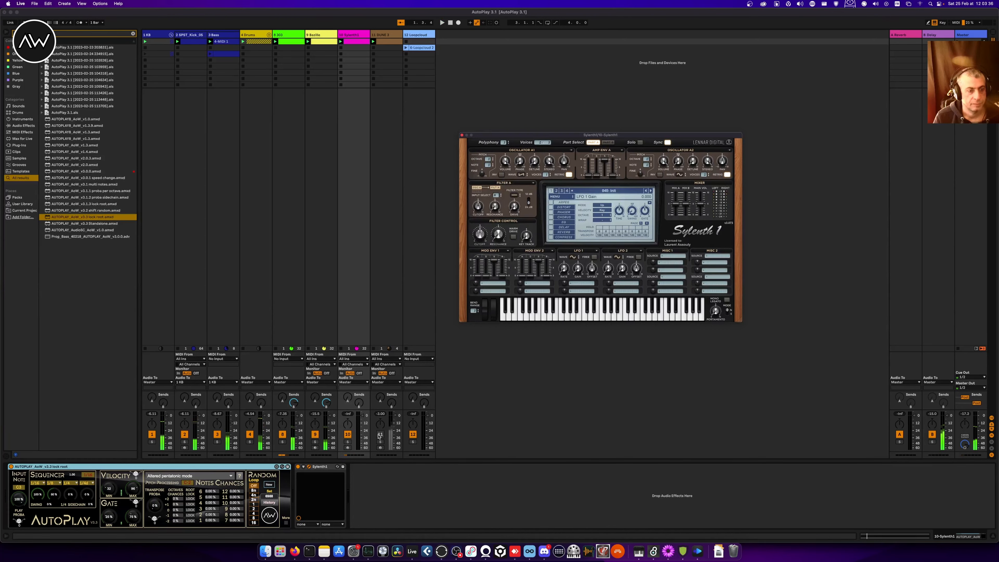
click(349, 443)
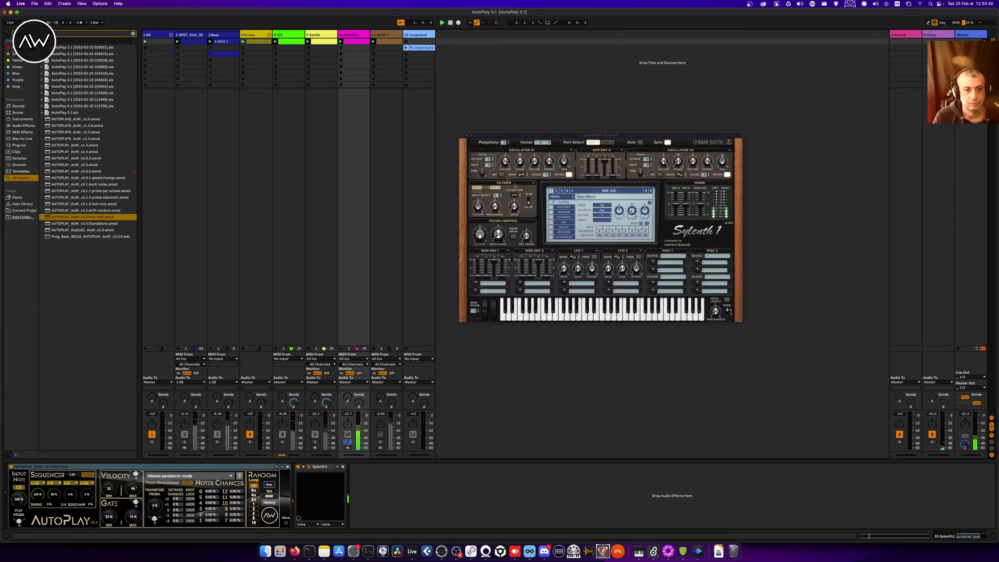
click(493, 160)
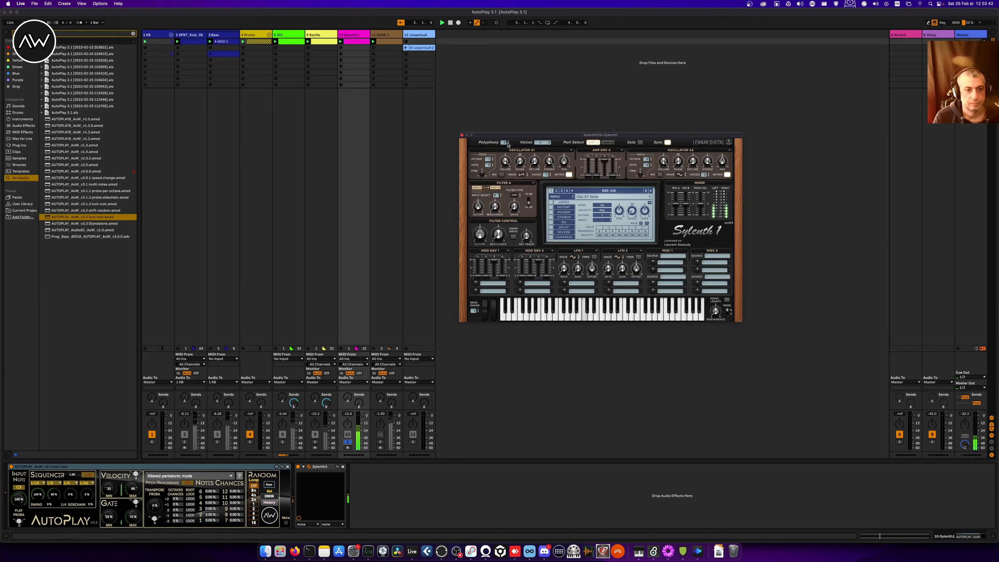
drag(511, 134, 456, 267)
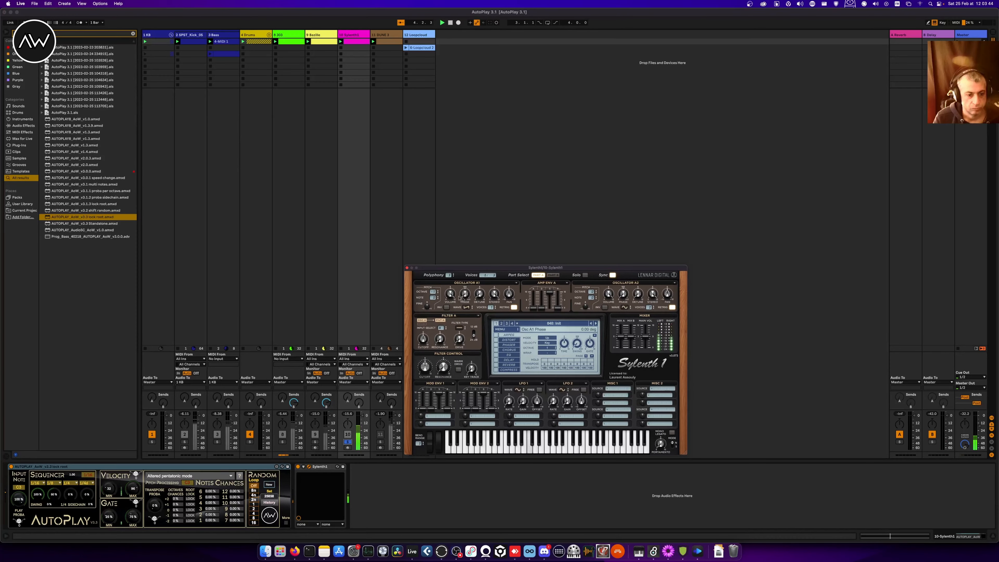
drag(491, 308, 491, 300)
drag(480, 294, 479, 284)
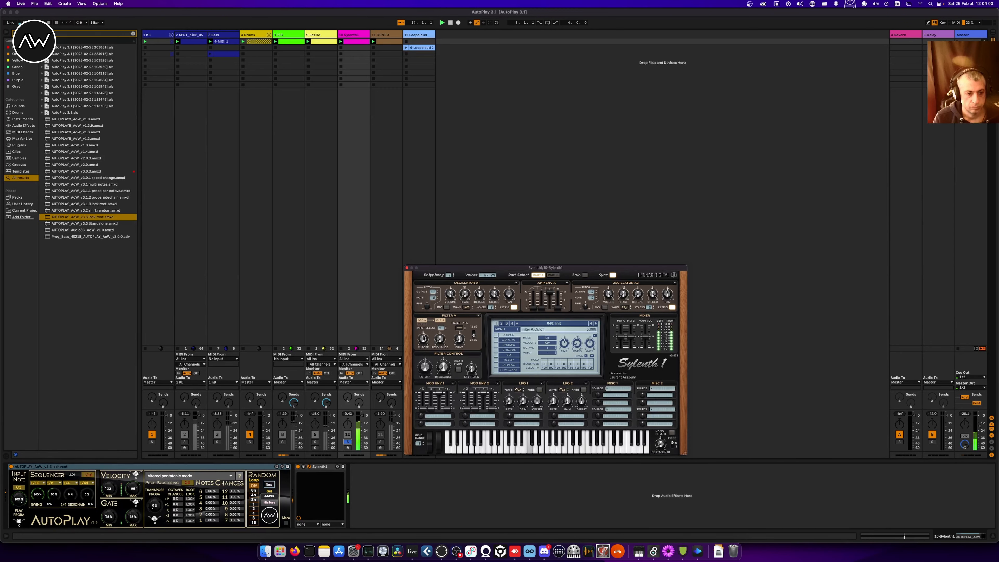
Choose a filter type for Sylenth1's Filter A and adjust the filter's knobs, including the cutoff
click(459, 327)
click(459, 328)
click(460, 328)
click(462, 339)
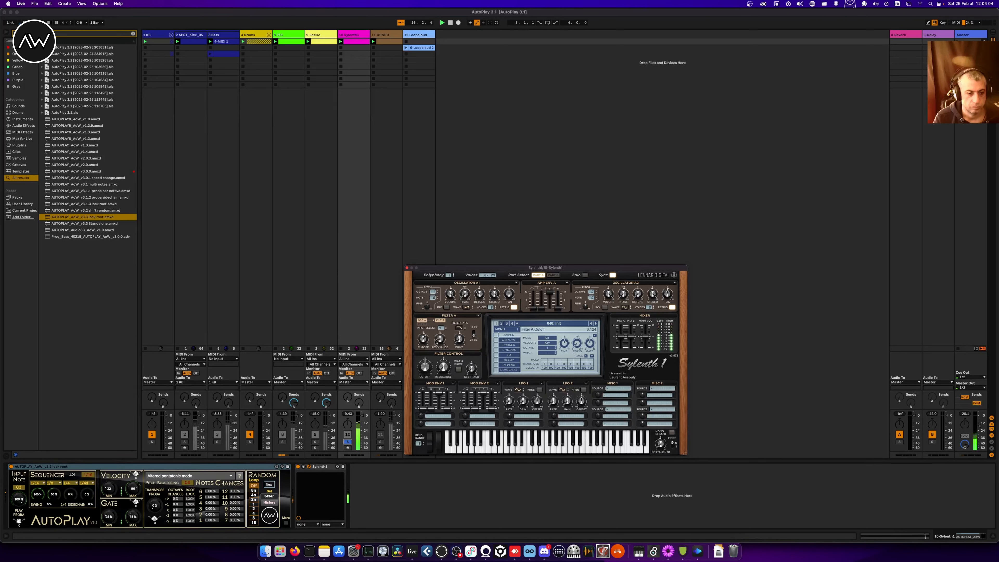
drag(422, 357, 423, 345)
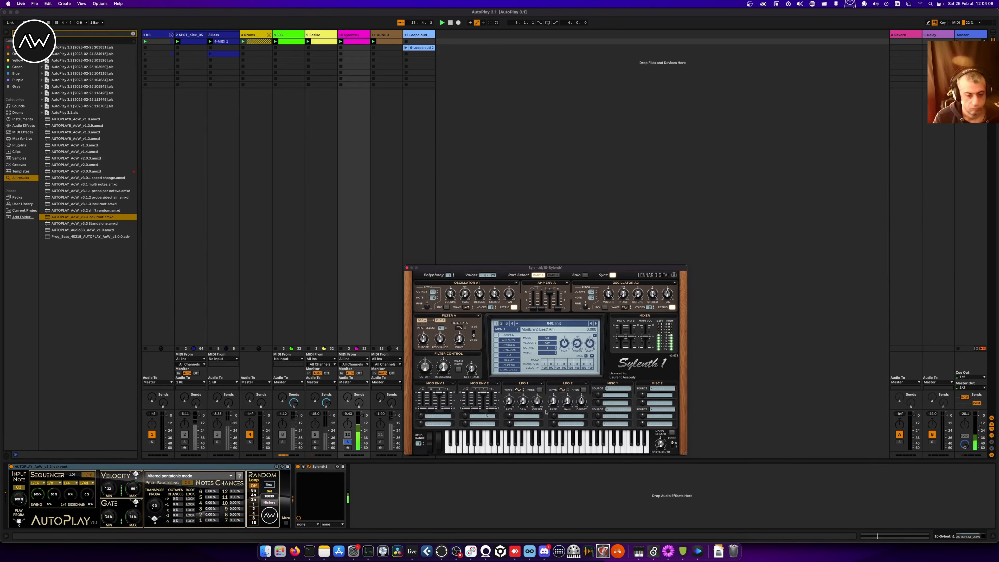
Expand AutoPlay's modulation section, expose Sylenth1's Filter Control cutoff as a device parameter and map it to AutoPlay's first parameter slot
click(286, 522)
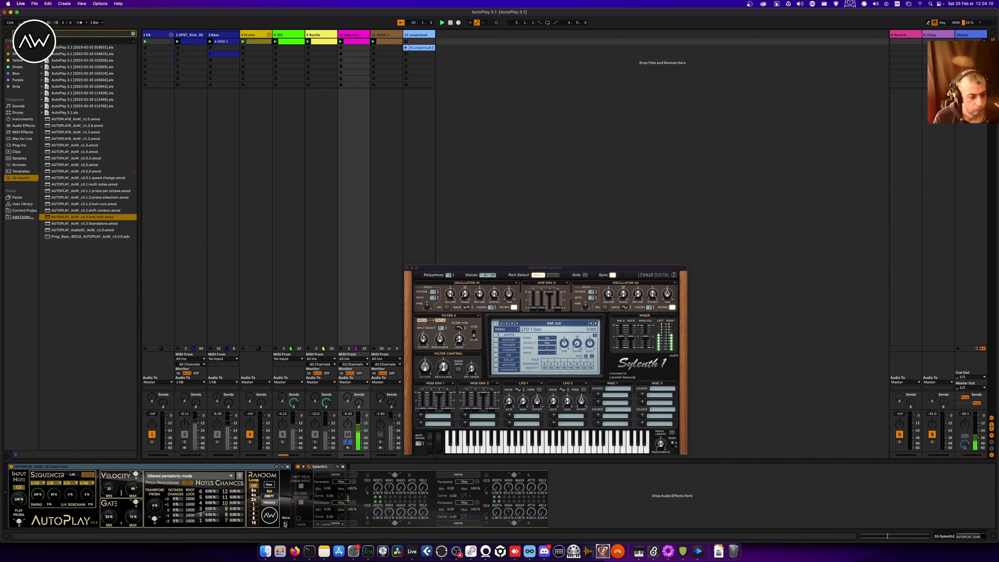
click(561, 466)
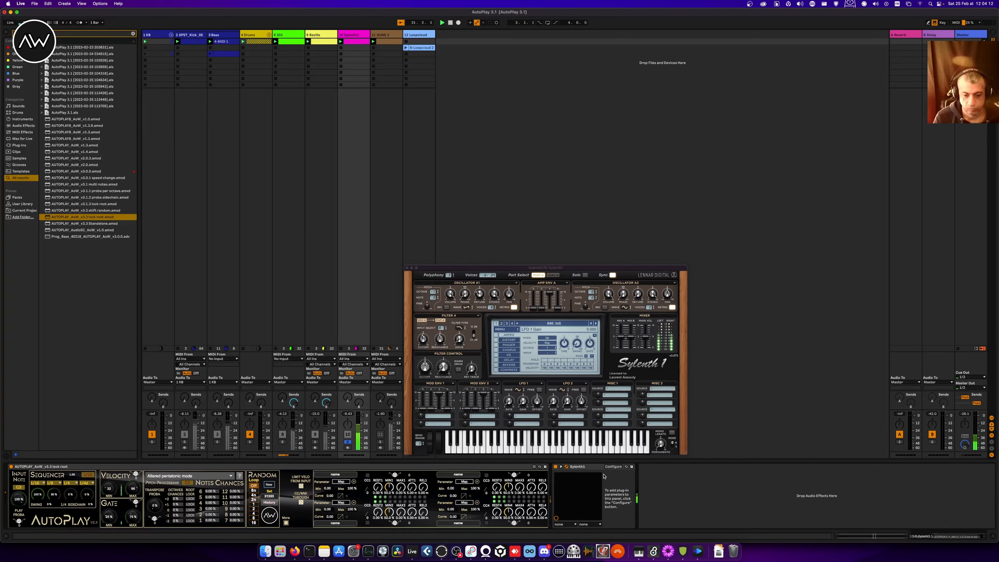
click(614, 467)
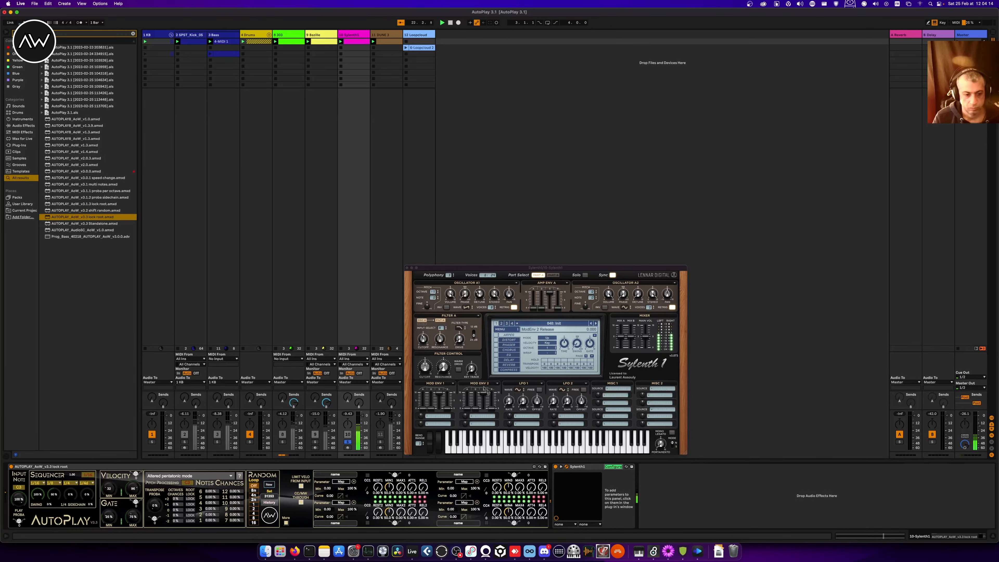
click(427, 369)
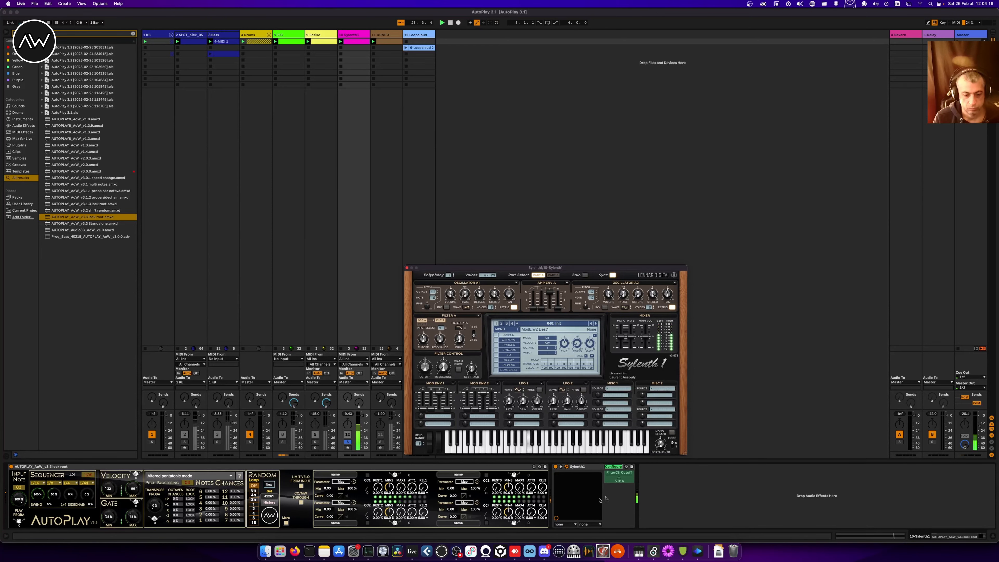
click(621, 478)
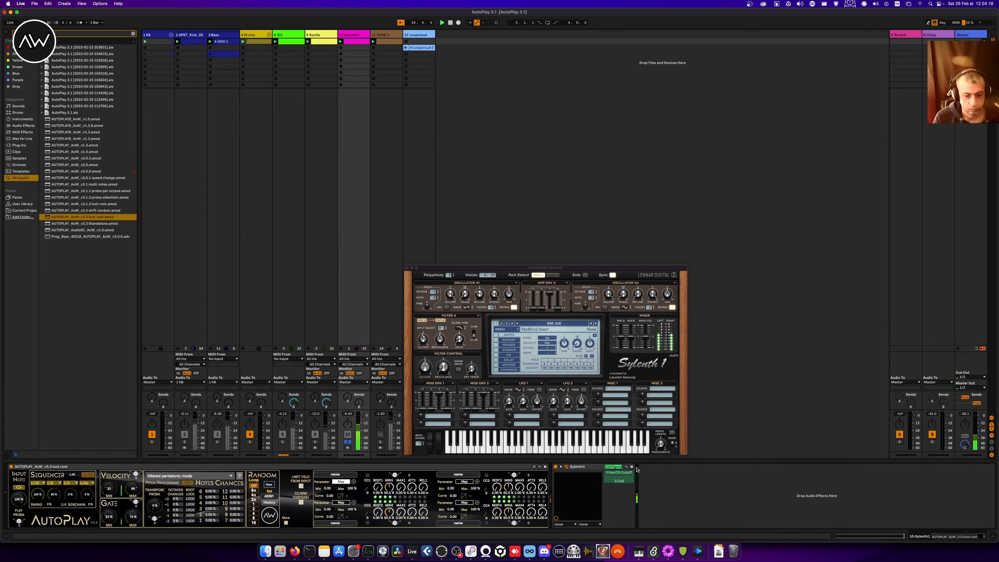
click(621, 477)
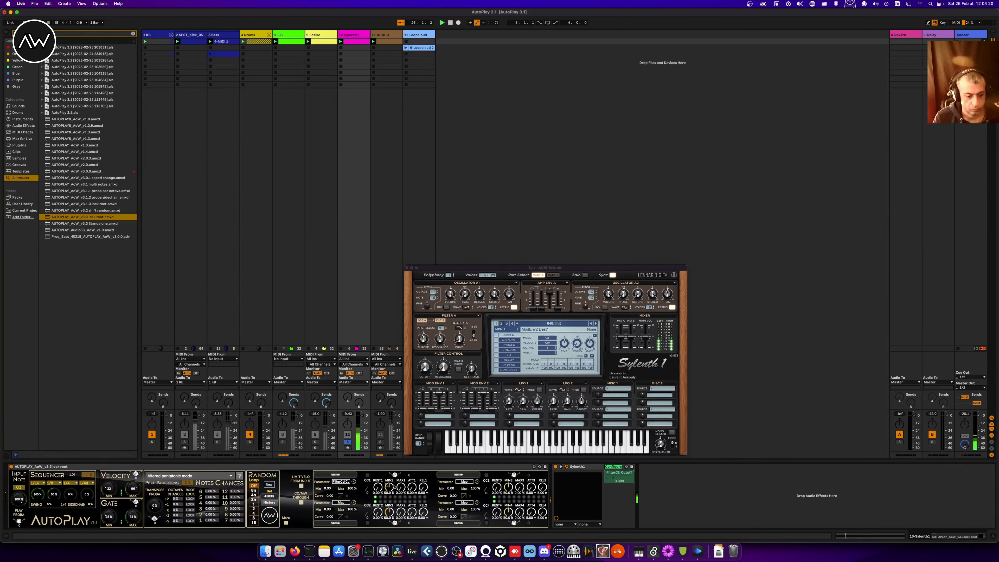
Adjust the rests, min, max, attack and release knobs of AutoPlay's first modulation lane driving the cutoff
drag(412, 487, 412, 507)
drag(424, 488, 424, 507)
drag(379, 488, 378, 460)
drag(390, 487, 389, 500)
drag(401, 487, 424, 440)
Set Sylenth1's Filter A to Bandpass with a 12 dB slope and turn on Warm Drive
click(460, 328)
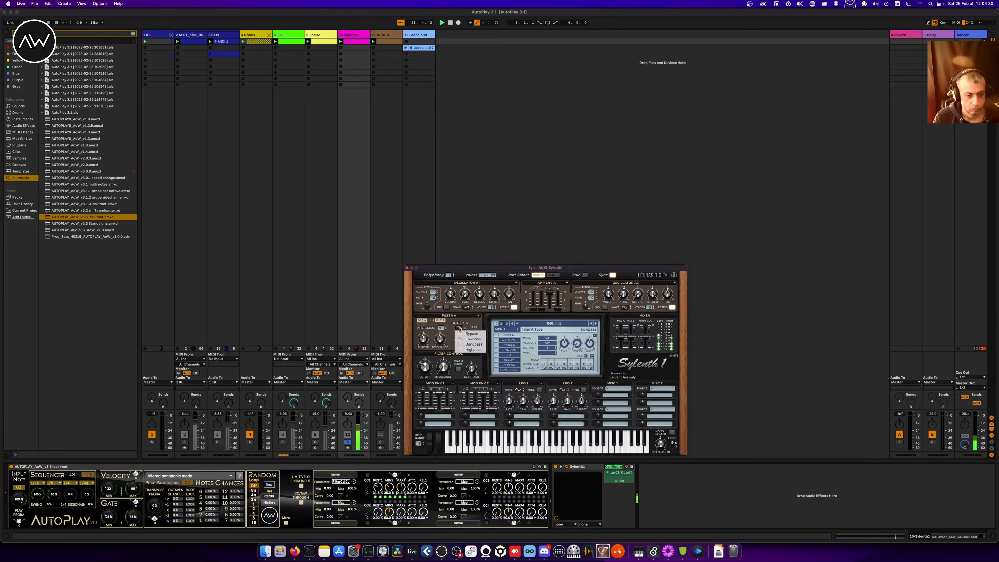
click(465, 345)
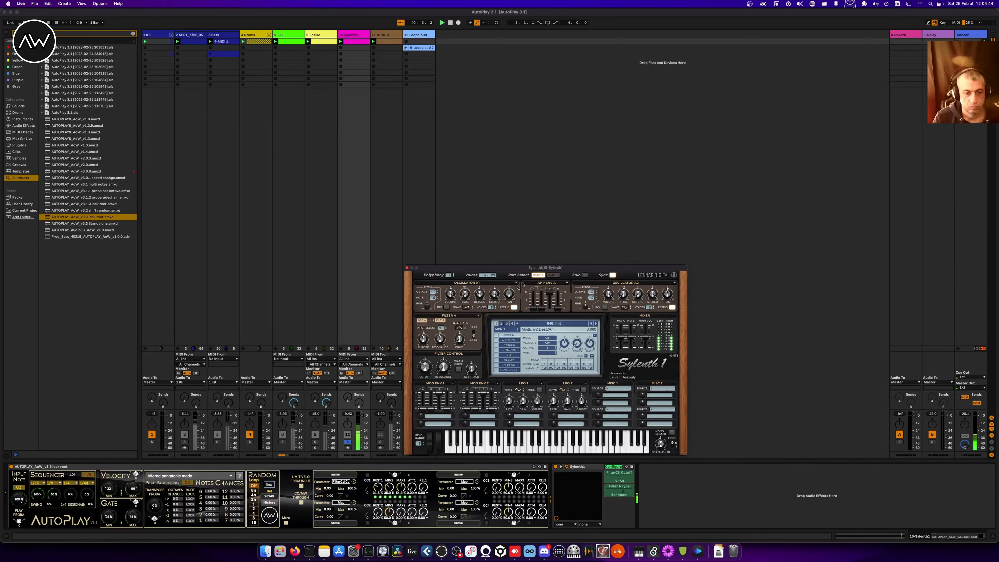
click(458, 369)
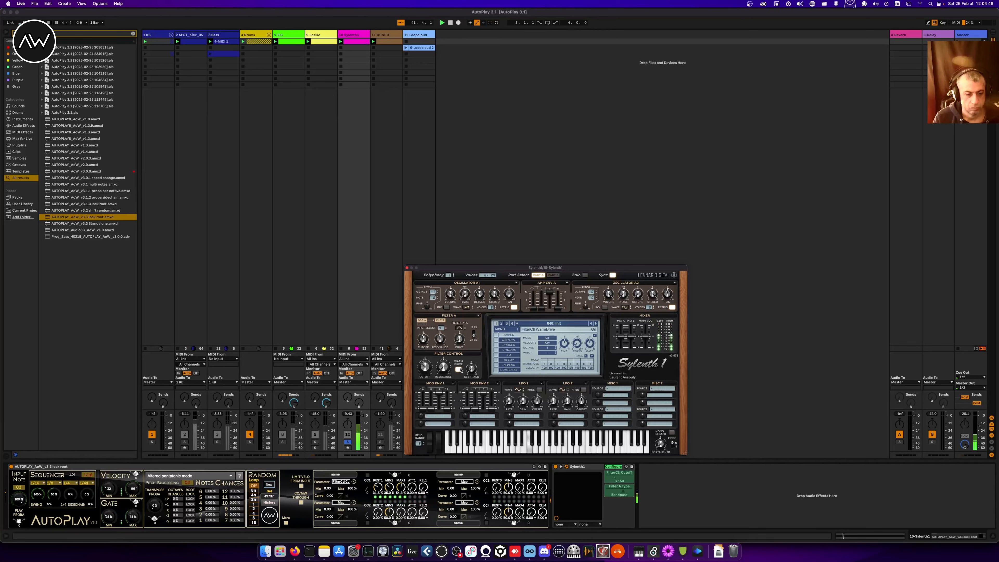
click(474, 337)
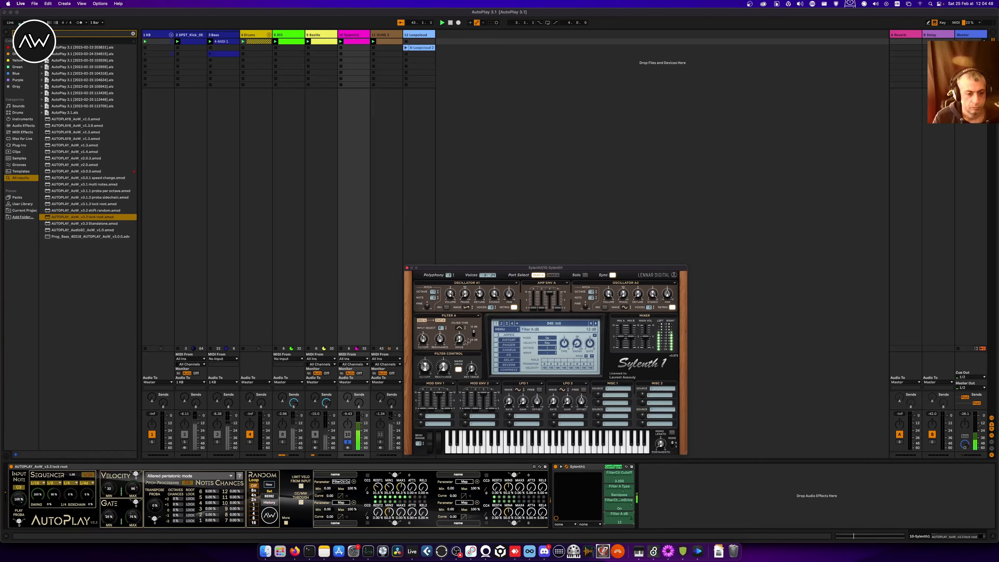
Expose Filter A Drive as a device parameter, end the configuring and map it to the upper slot of AutoPlay's second modulation column
click(467, 340)
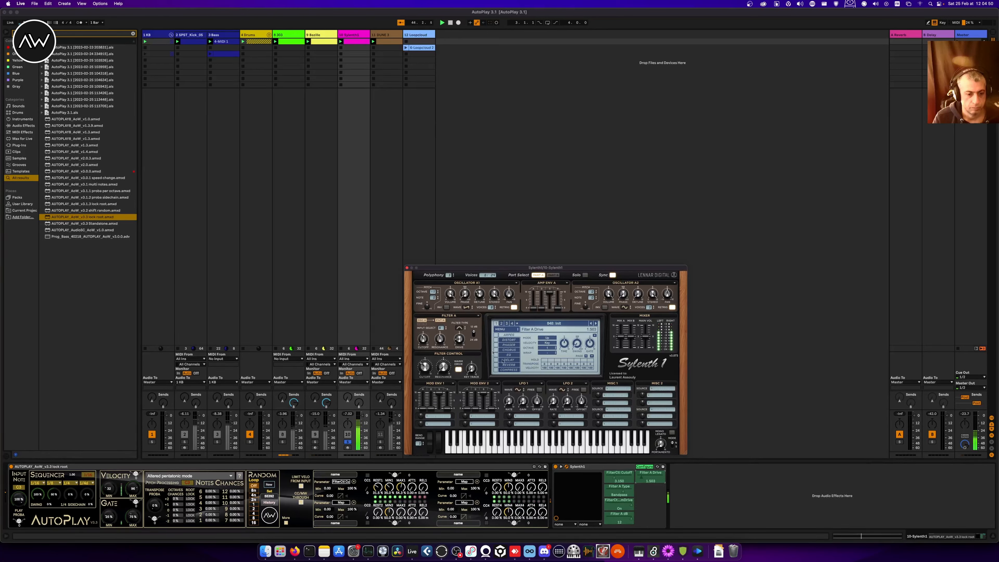
click(644, 467)
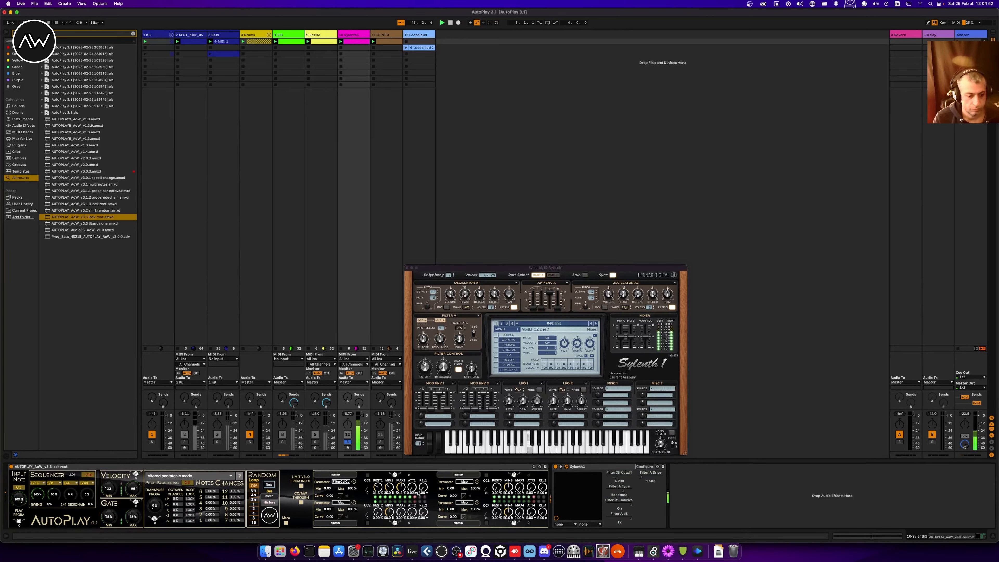
click(465, 481)
click(458, 369)
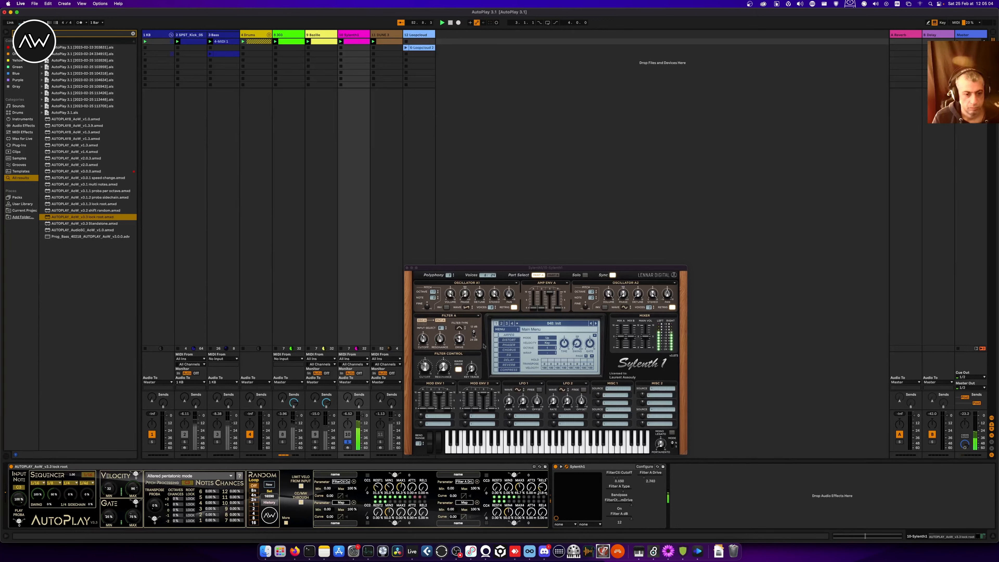
Audition the Triangle waveform on oscillator A1 and settle on Pulse
click(466, 307)
click(466, 310)
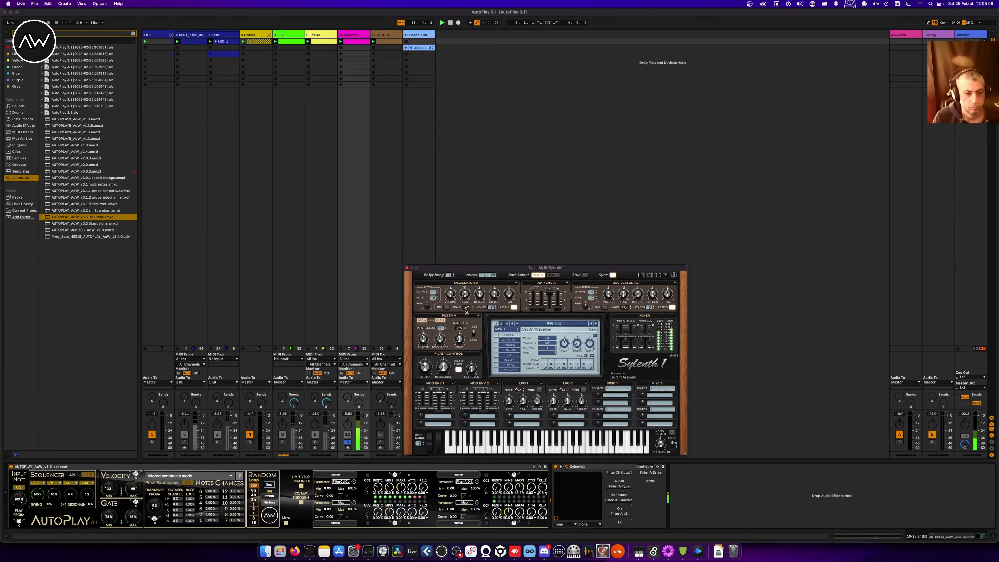
click(466, 308)
click(476, 323)
click(467, 309)
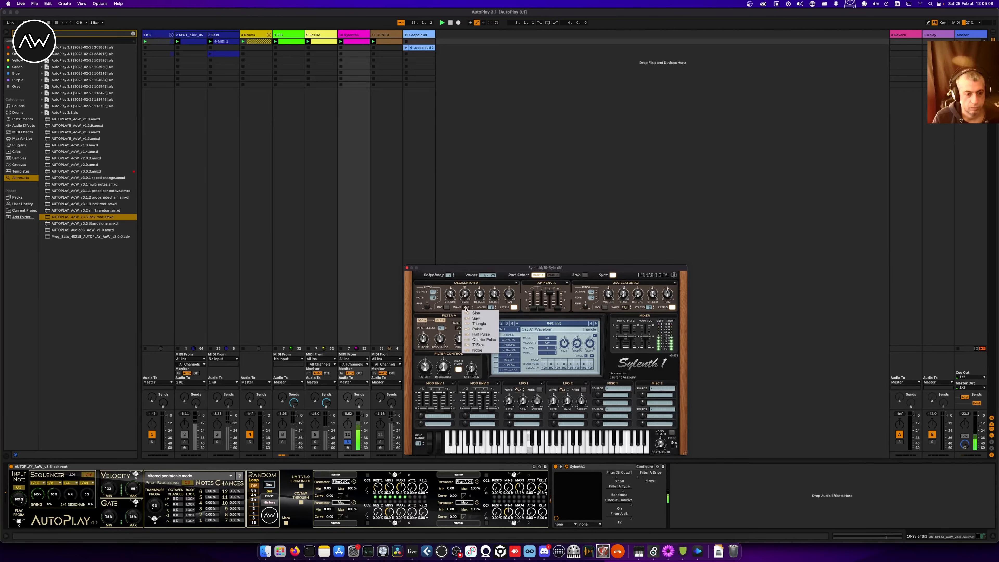
click(477, 328)
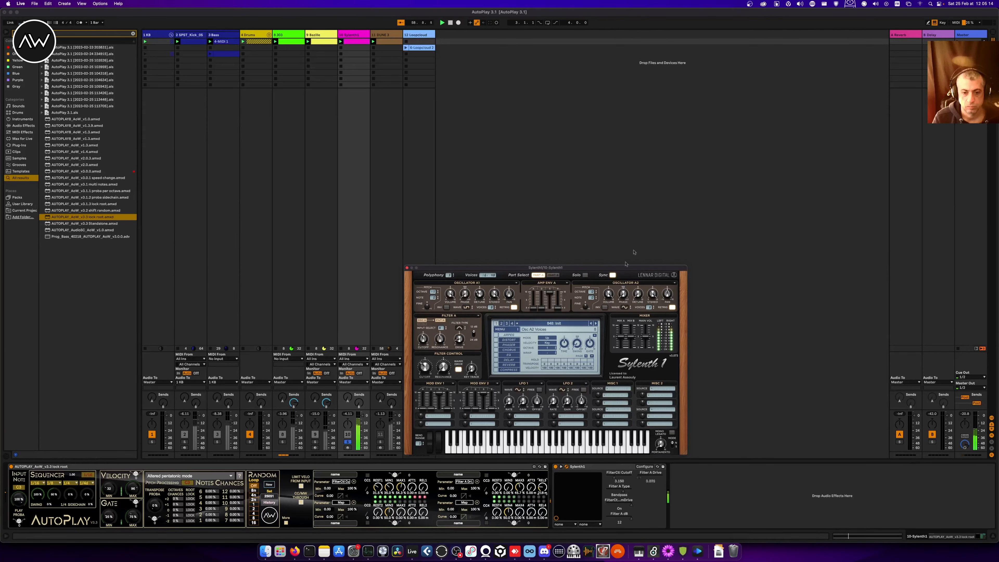
Choose a new waveform for oscillator A2, raise its detune and toggle Sylenth1's delay effect
click(624, 311)
click(622, 320)
drag(638, 294, 639, 248)
click(496, 360)
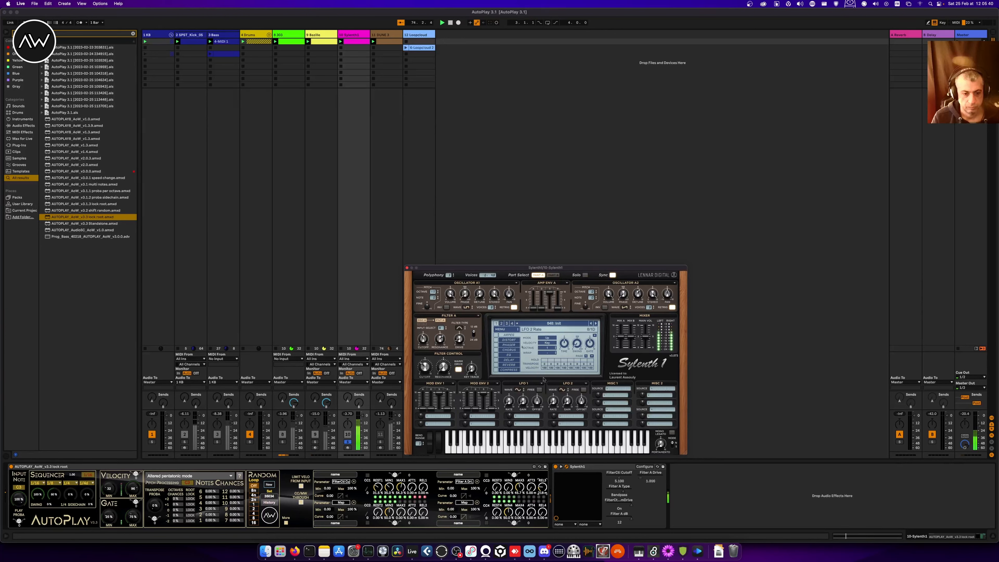
Route Mod Env 1 to Pitch A and B and to Cutoff A and B, adjusting the envelope's decay and the cutoff amount
click(438, 416)
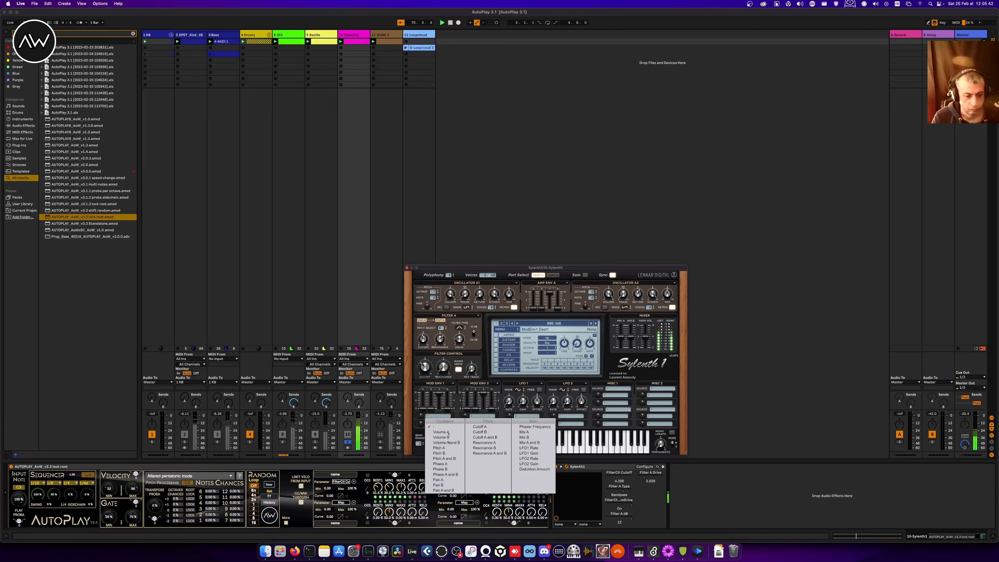
click(444, 458)
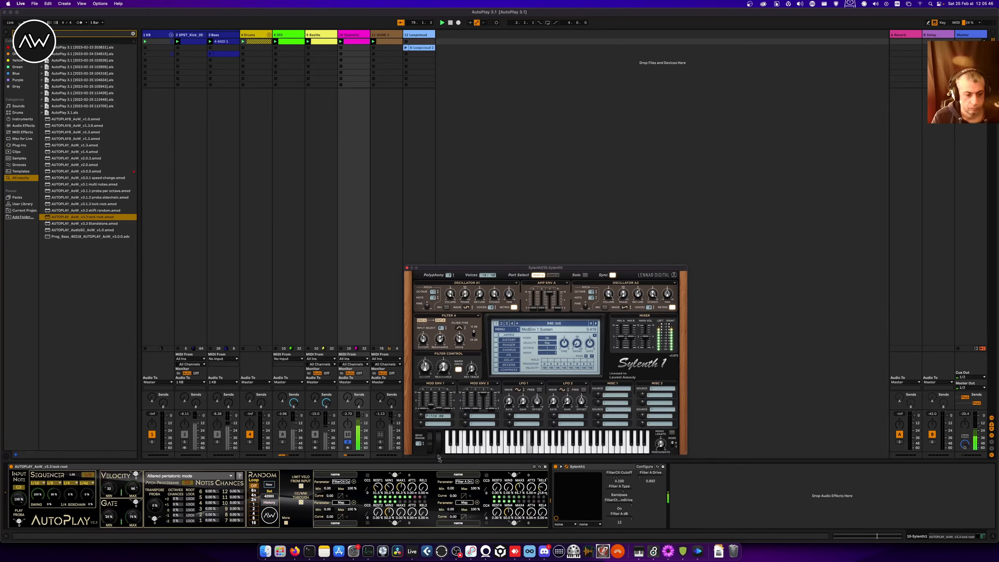
drag(431, 405, 432, 400)
click(439, 424)
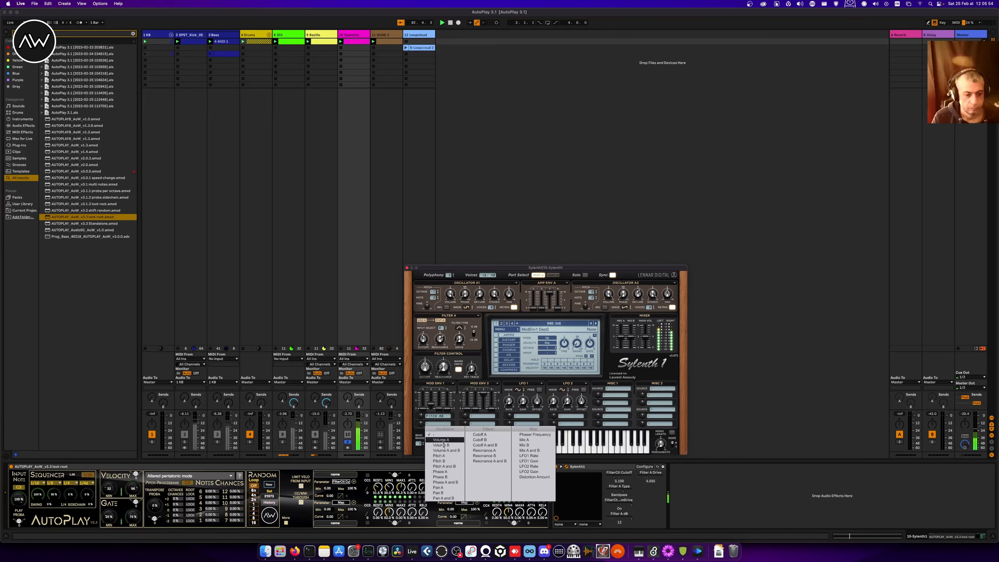
click(486, 446)
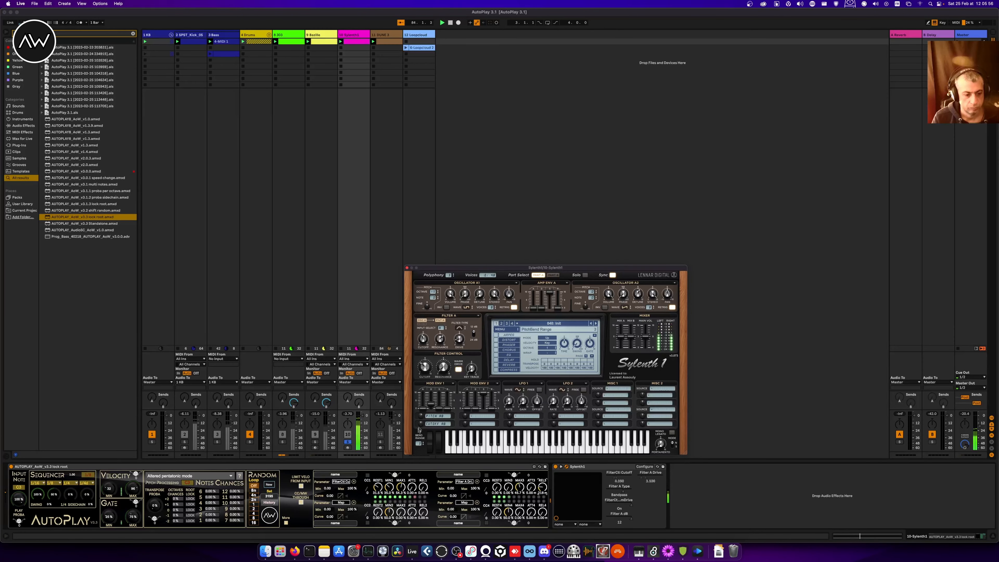
drag(421, 428, 421, 433)
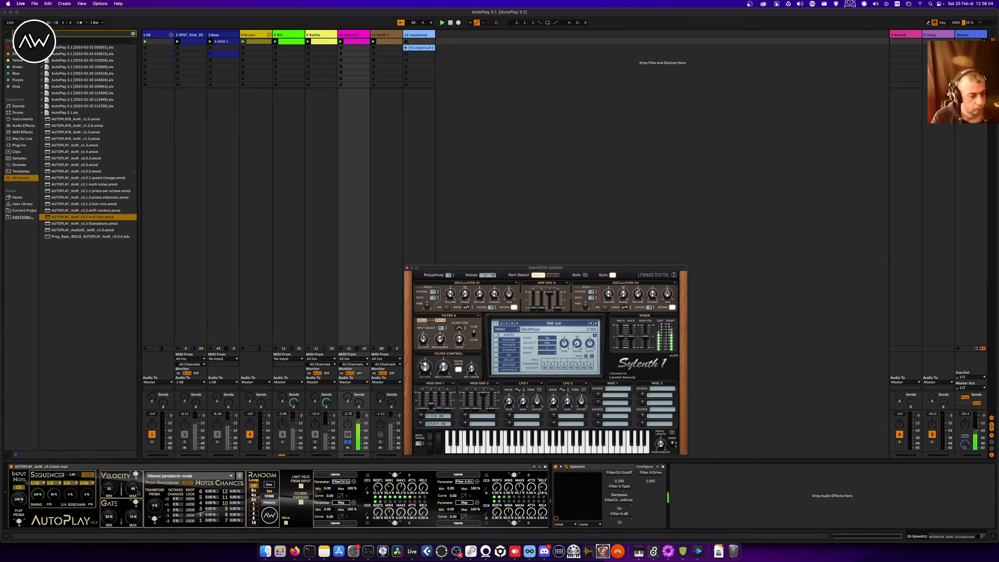
Set AutoPlay's first sequencer rate to 1/4 and adjust Sylenth1's amp envelope release and Mod Env 1 cutoff amount
click(39, 485)
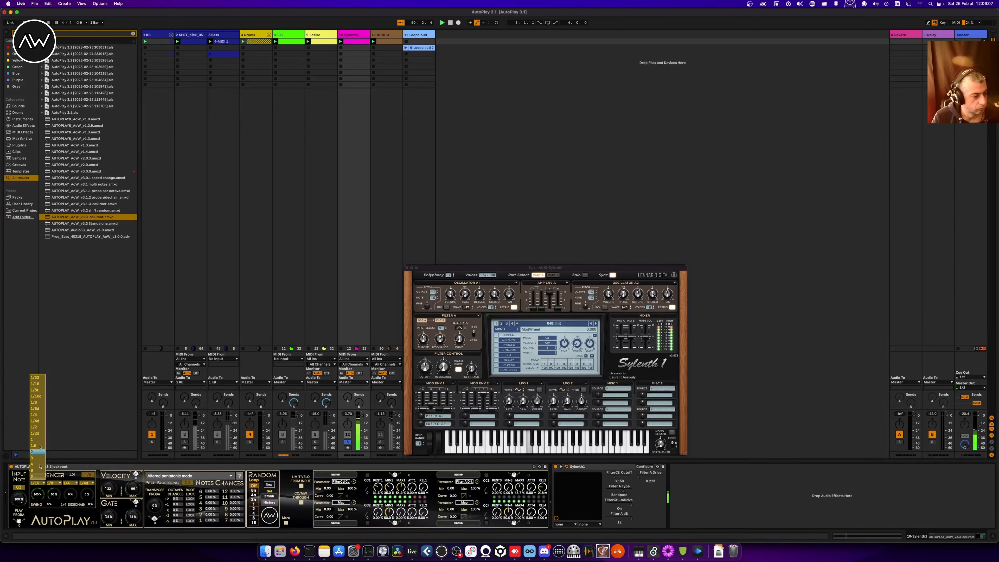
click(34, 415)
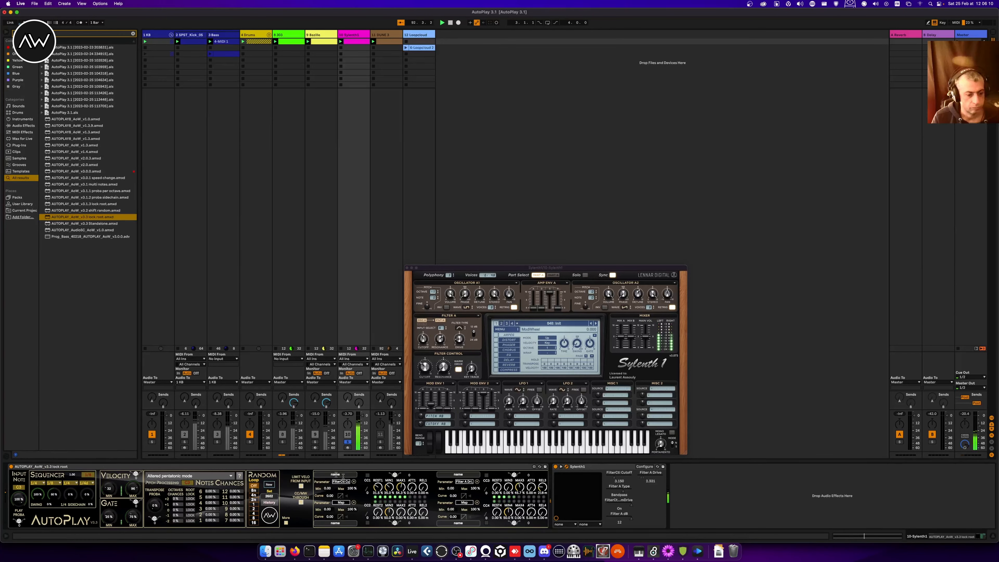
drag(558, 307, 556, 294)
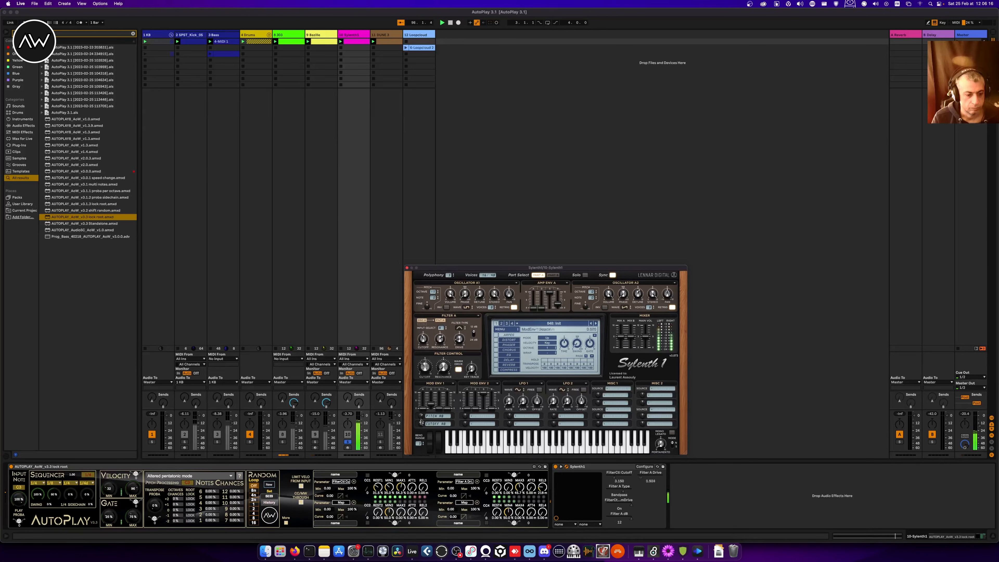
drag(421, 423, 421, 431)
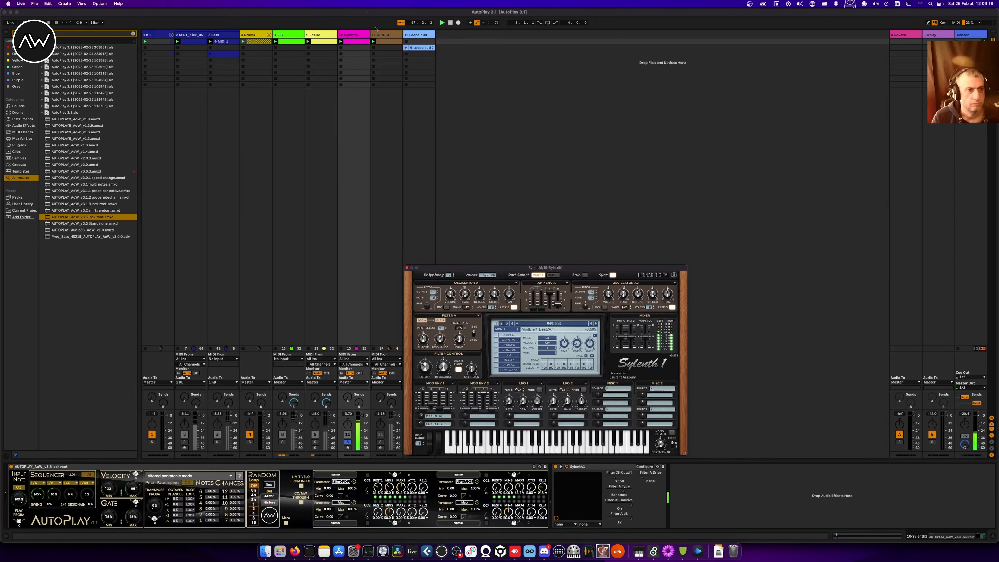
Transpose the long note in the Sylenth1 clip down one octave to C2 and return to the device chain
click(355, 290)
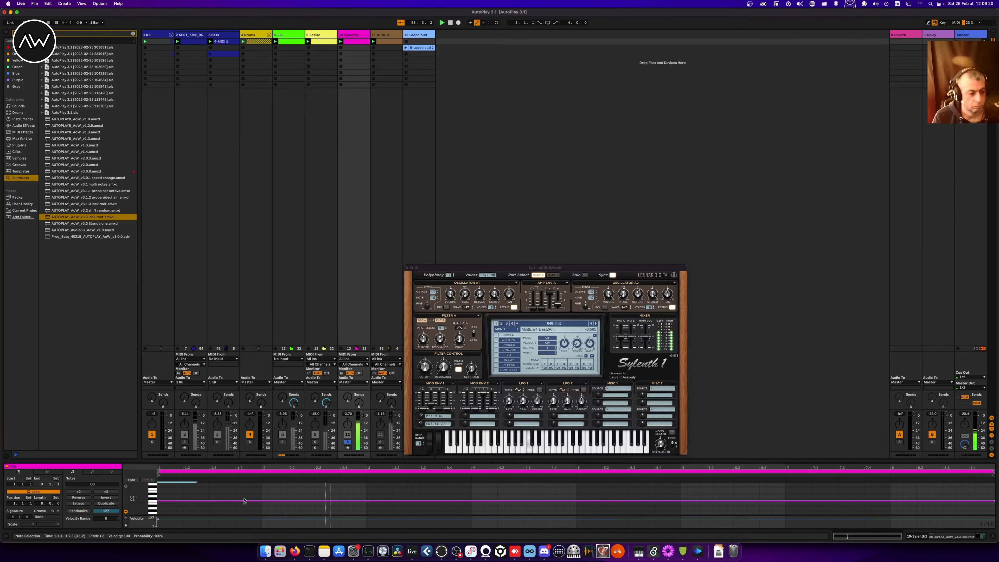
click(256, 501)
key(shift+Down)
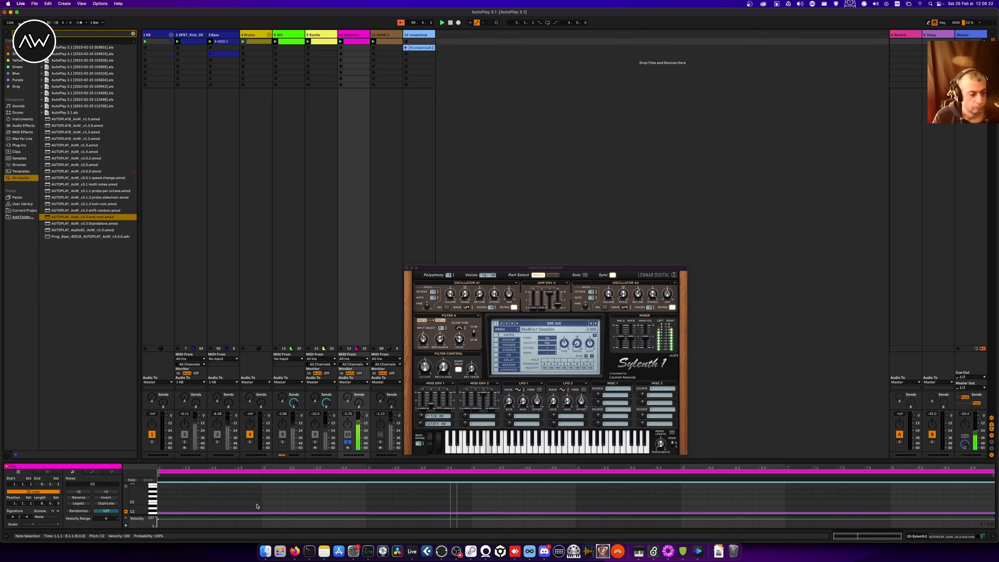
key(shift+Tab)
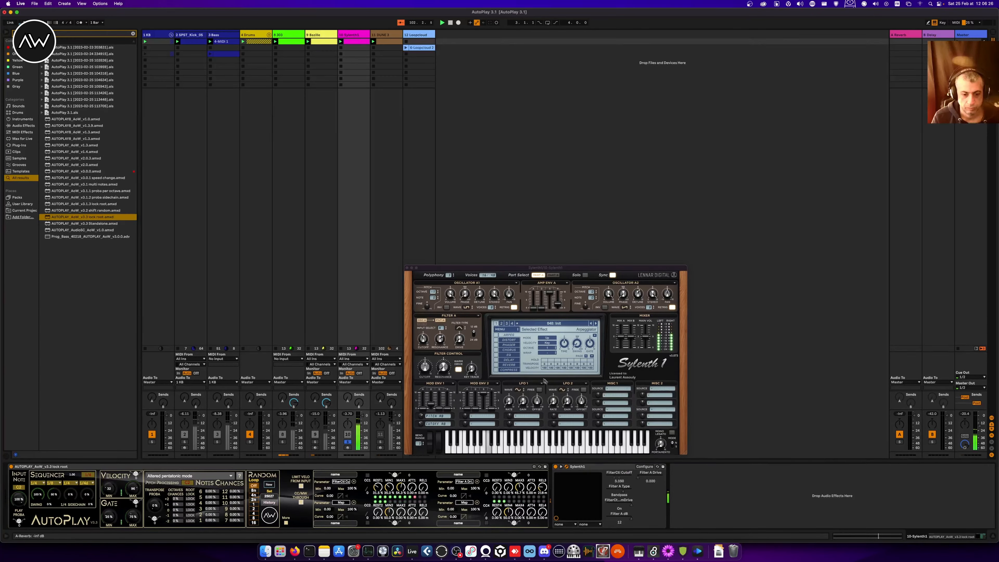
Fine-tune Sylenth1's amp envelope release and lower the second knob in AutoPlay's Sequencer section
drag(558, 304, 558, 303)
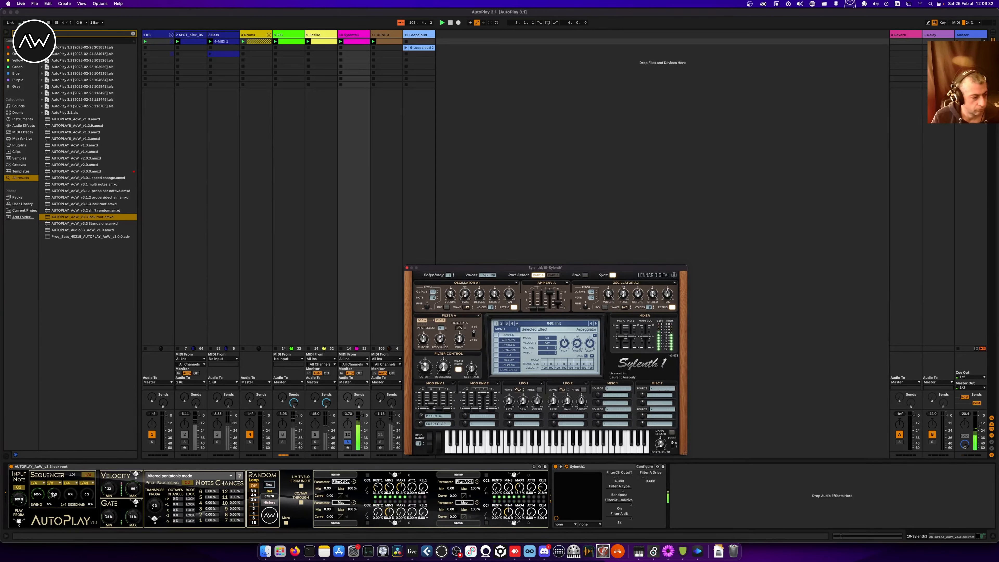
drag(52, 495, 52, 498)
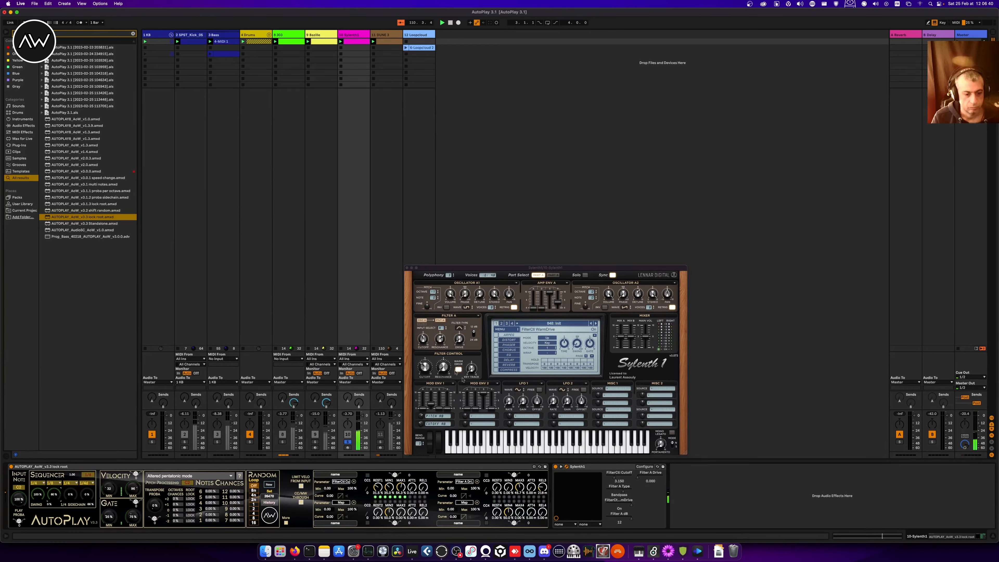
Reposition the Sylenth1 window, choose a different distortion type and adjust the distortion amount
drag(489, 271, 515, 246)
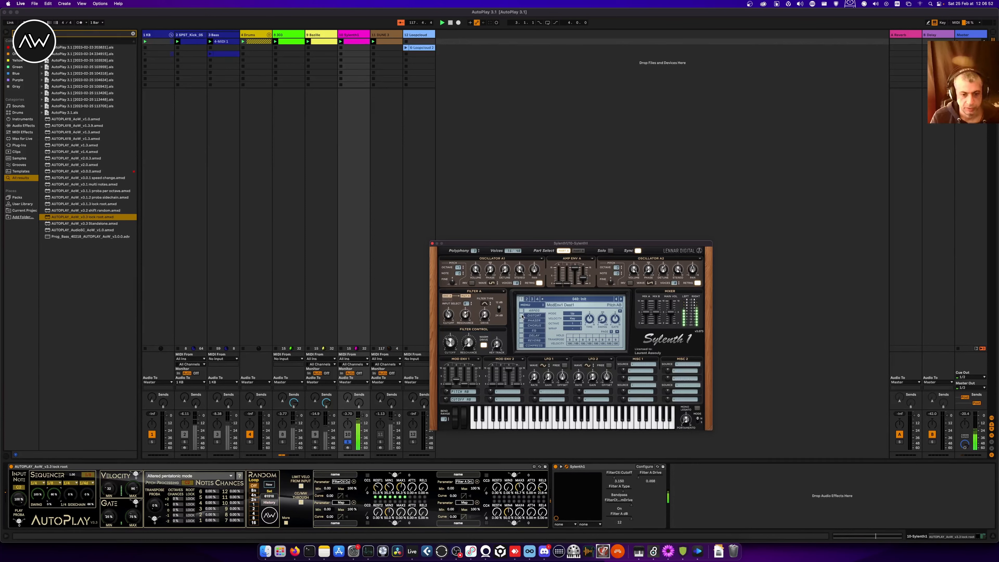
click(534, 317)
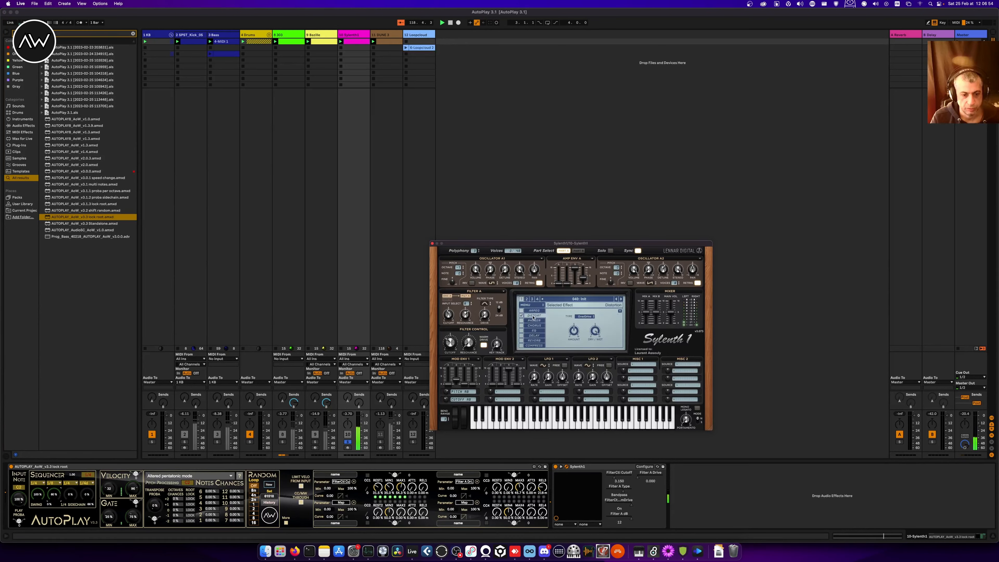
click(584, 319)
click(585, 337)
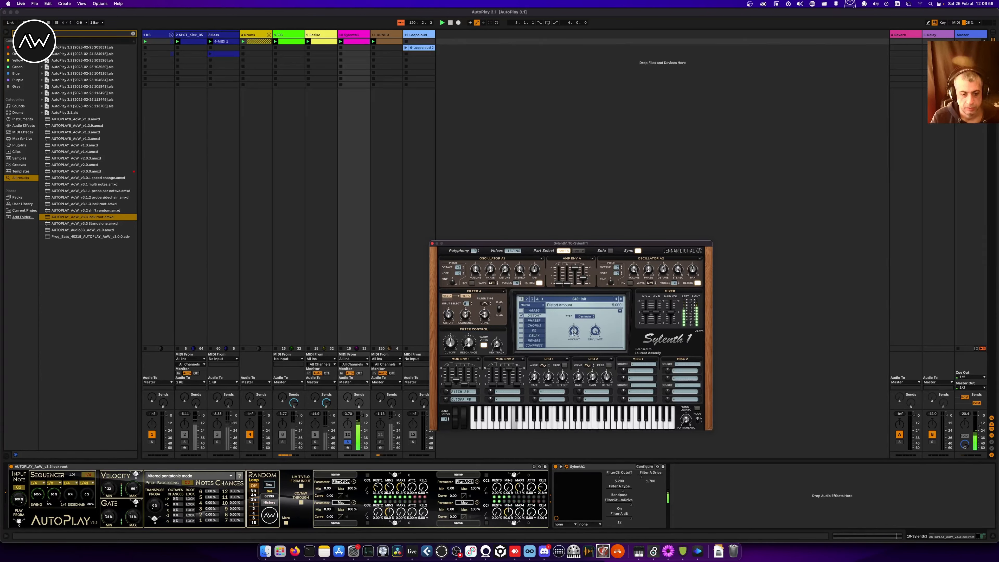
drag(574, 330, 572, 349)
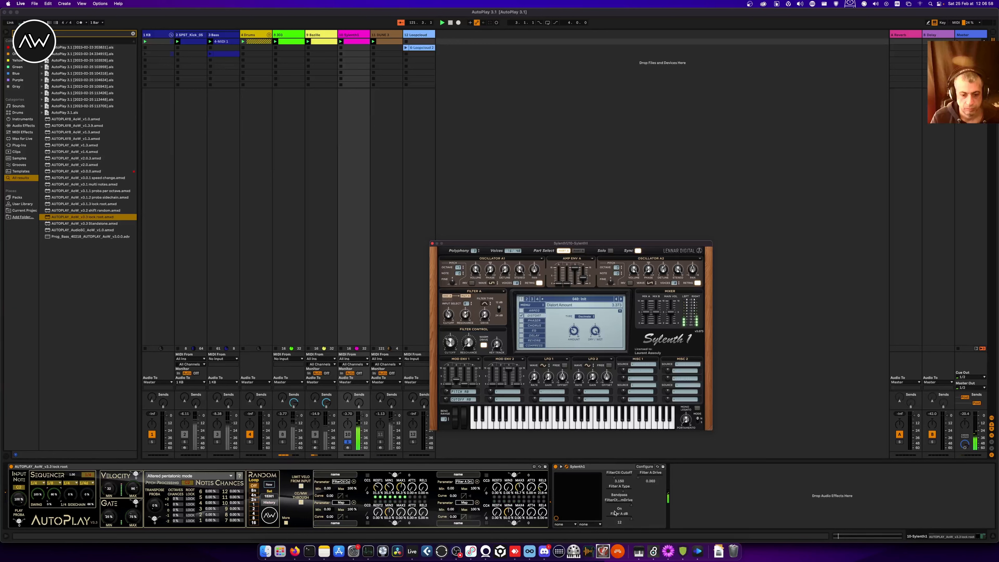
Expose Sylenth1's Distort Amount as a configured device parameter and map it to AutoPlay's free modulation slot below Filter A Drive
click(645, 467)
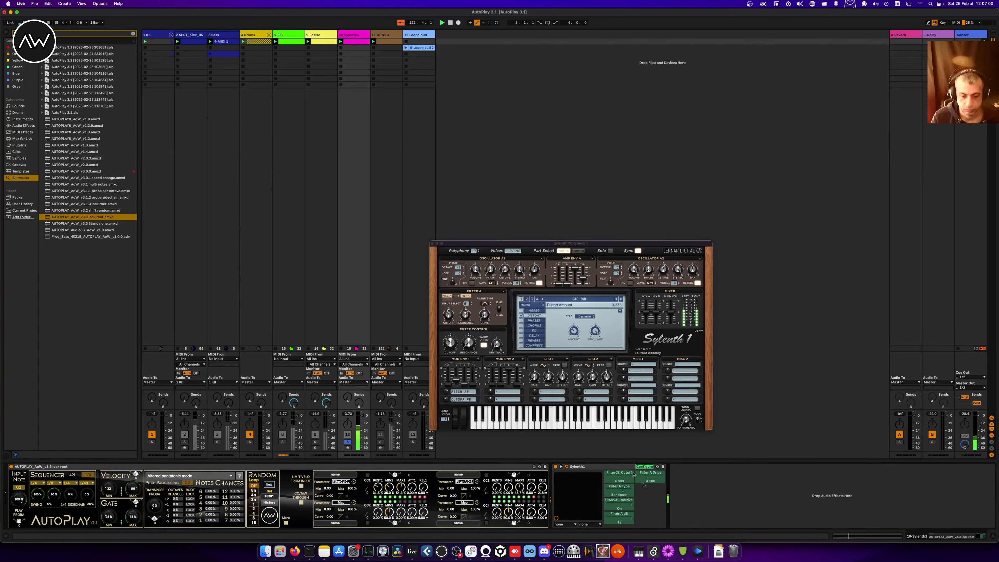
click(575, 331)
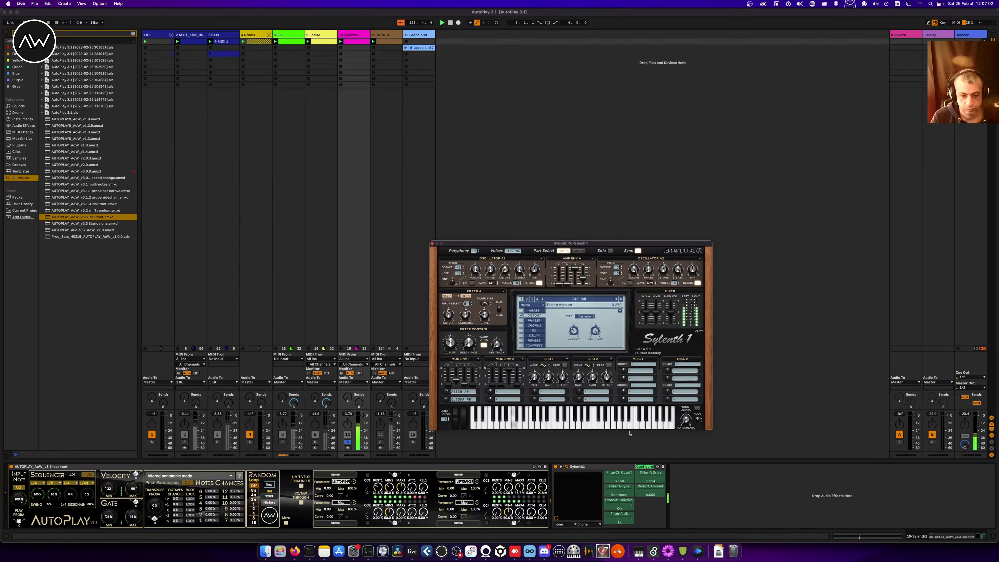
click(464, 503)
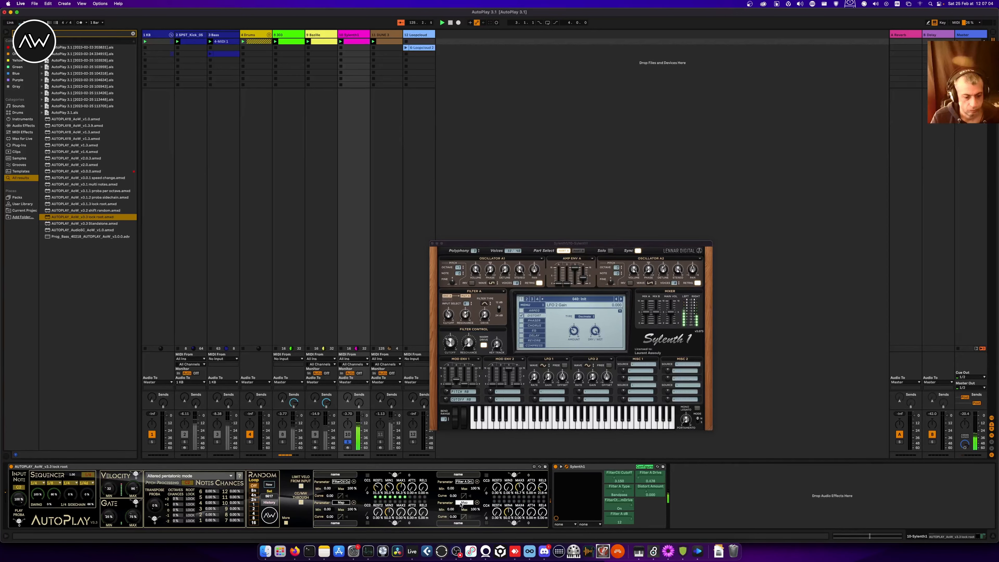
click(651, 490)
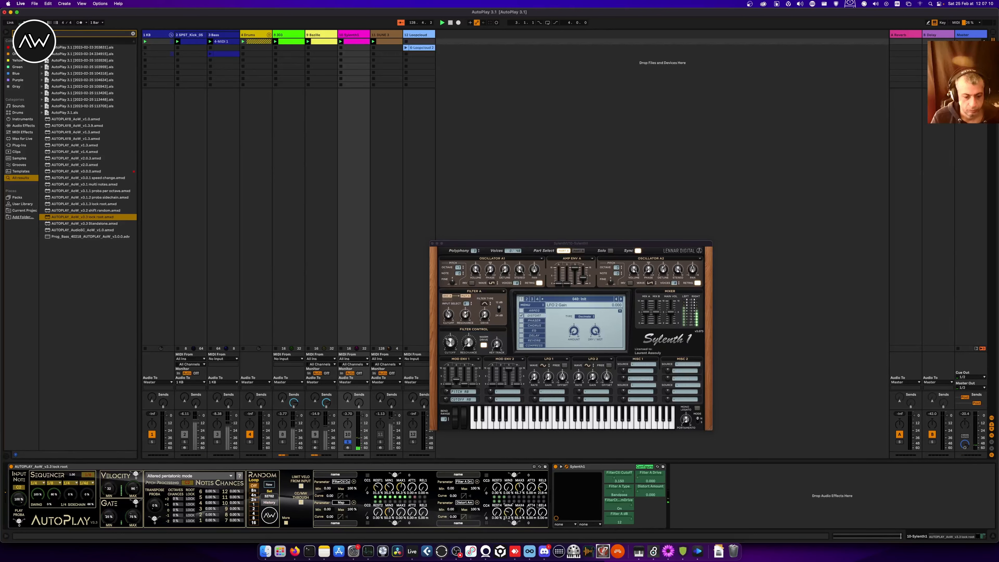
click(645, 467)
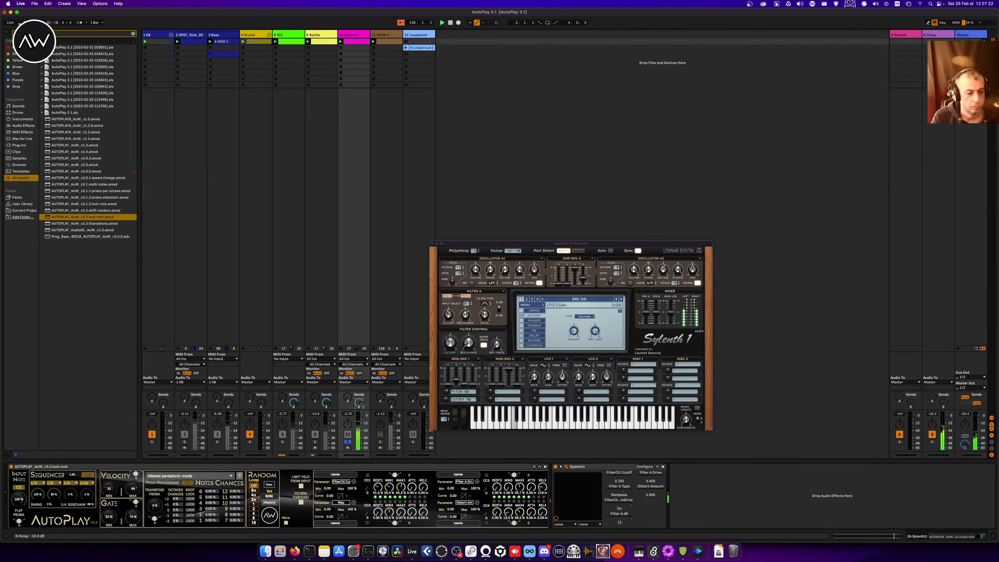
Unsolo the Sylenth1 track, reposition the synth window and start playback of the full mix
click(348, 442)
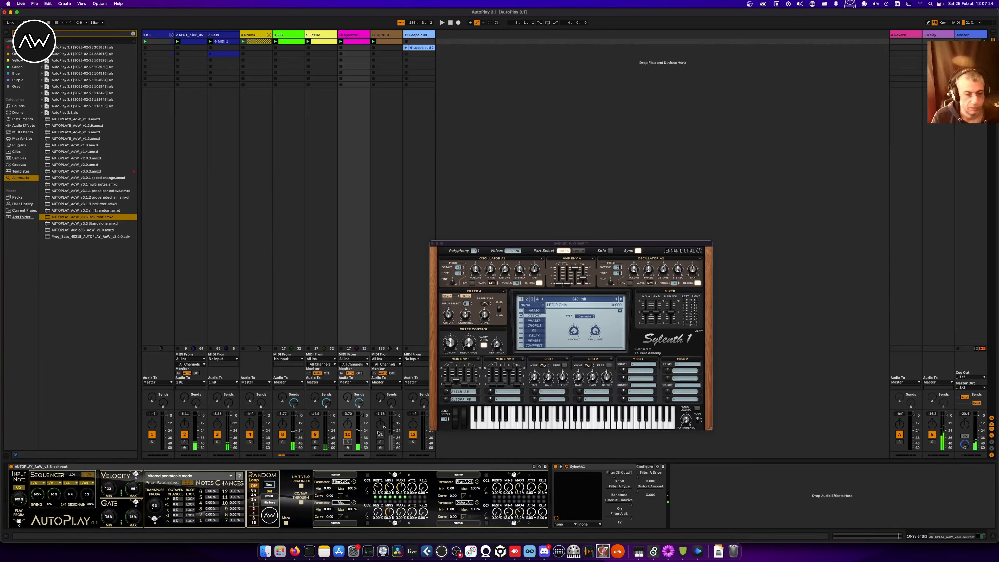
drag(512, 244, 568, 230)
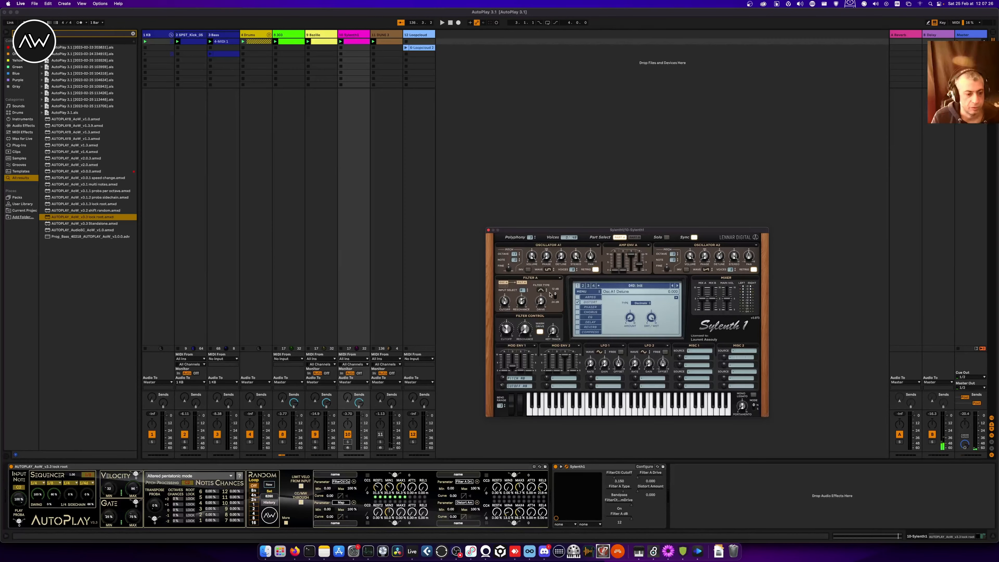
key(space)
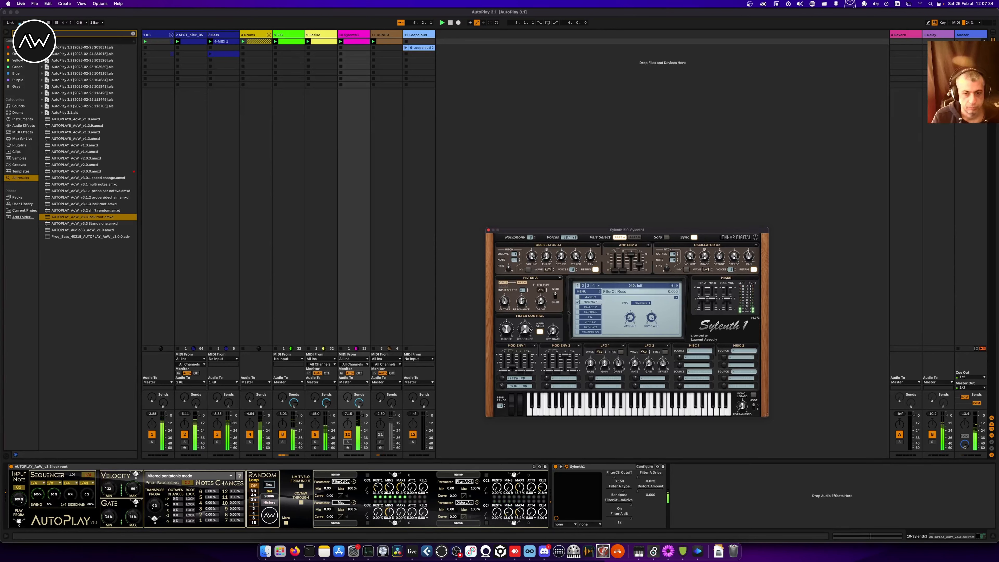
Choose a different loop length in AutoPlay's Random section and close the Sylenth1 window
click(254, 510)
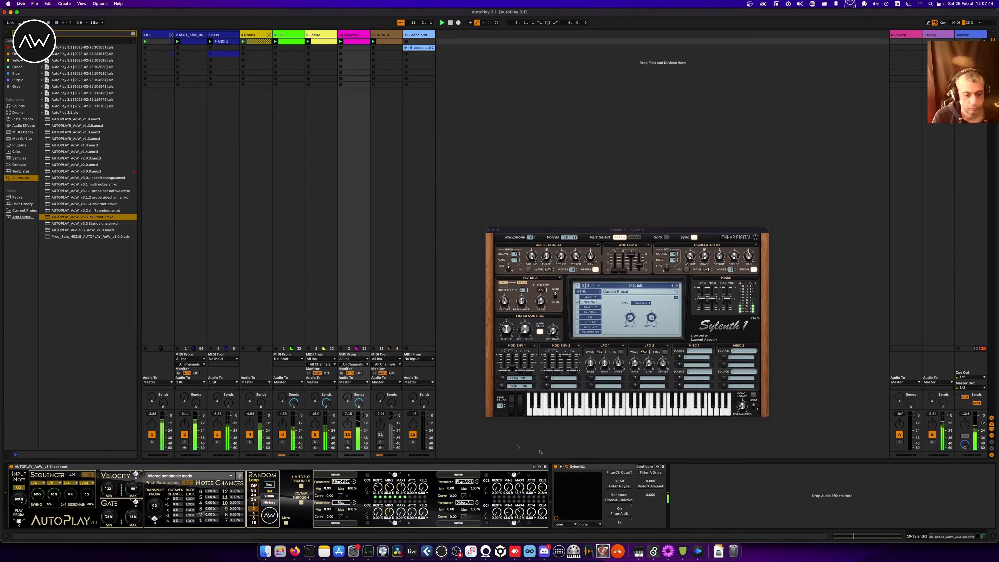
click(489, 230)
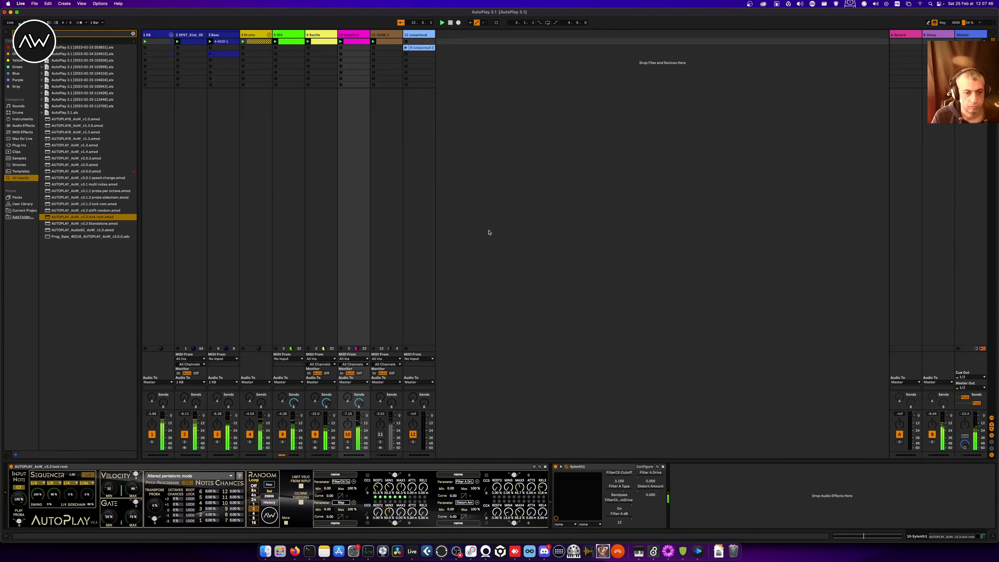